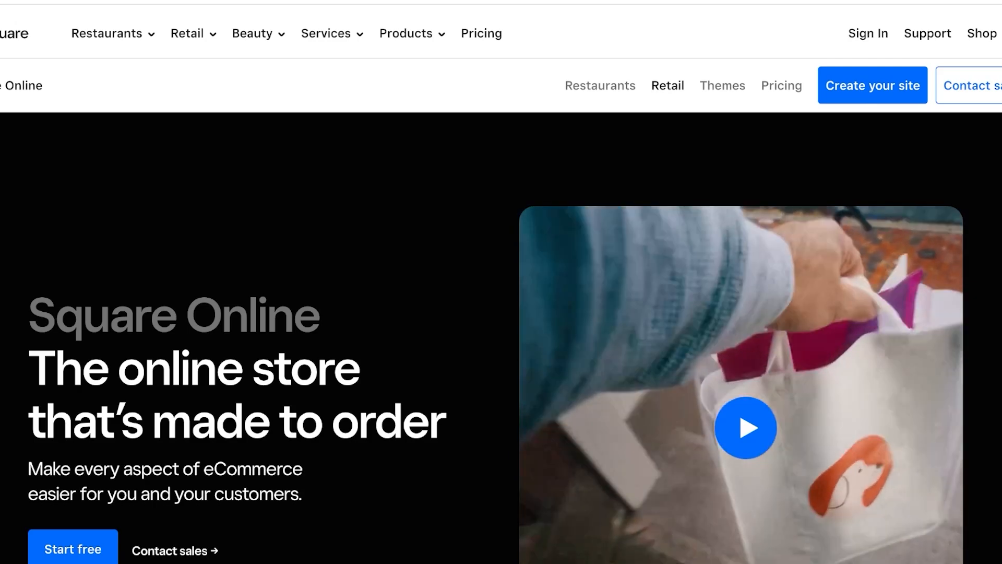
Scroll down through the Square Online marketing page toward the sign-up option.
scroll(501, 313, down, 3)
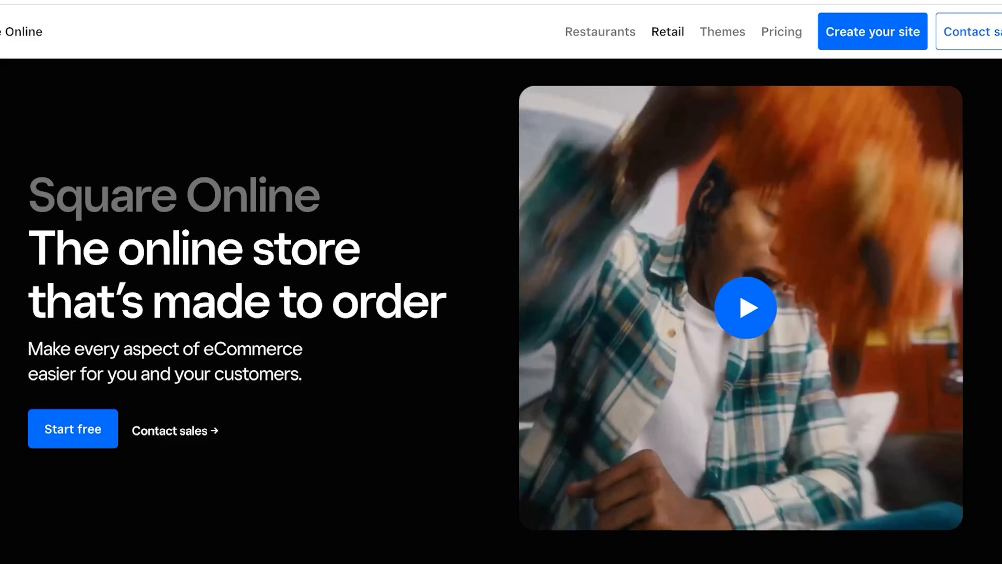
scroll(501, 313, down, 3)
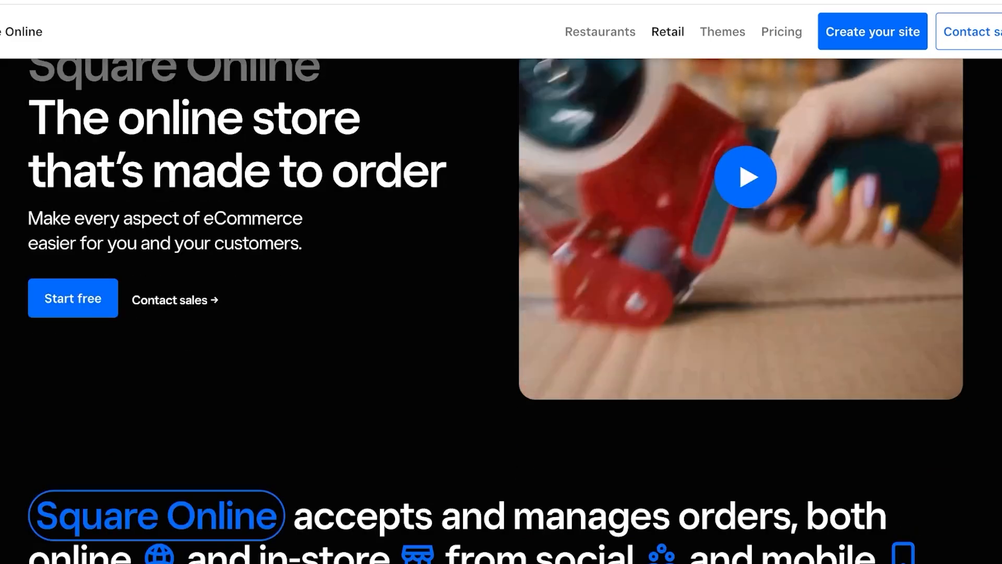
scroll(501, 313, down, 2)
scroll(501, 313, down, 2)
scroll(501, 313, down, 6)
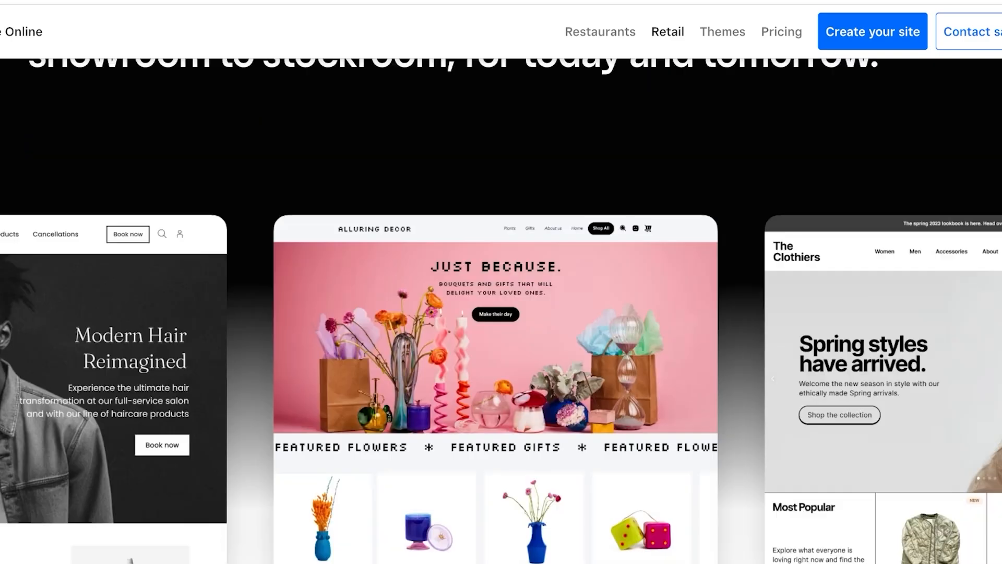
scroll(501, 313, down, 4)
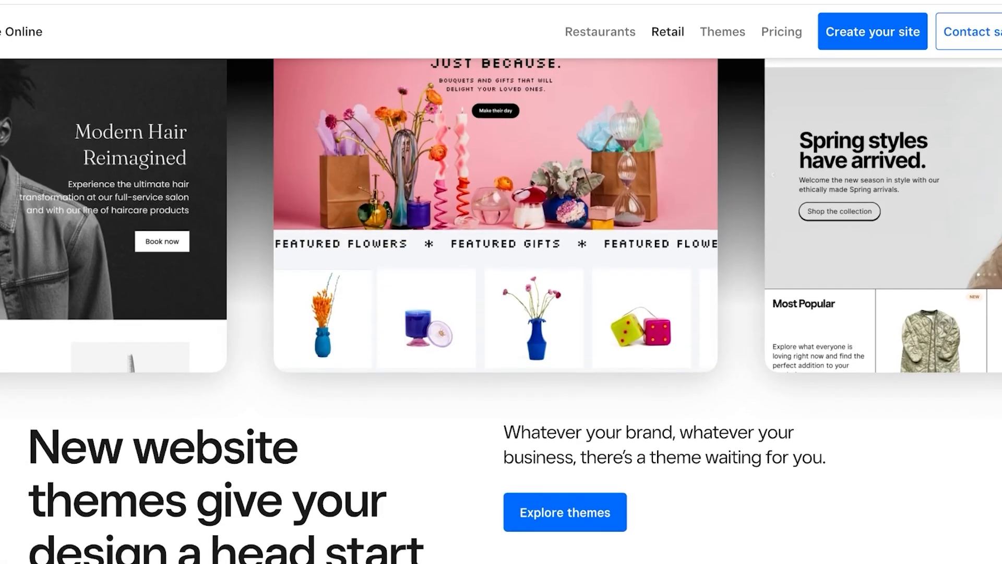
scroll(501, 313, down, 10)
scroll(501, 313, down, 5)
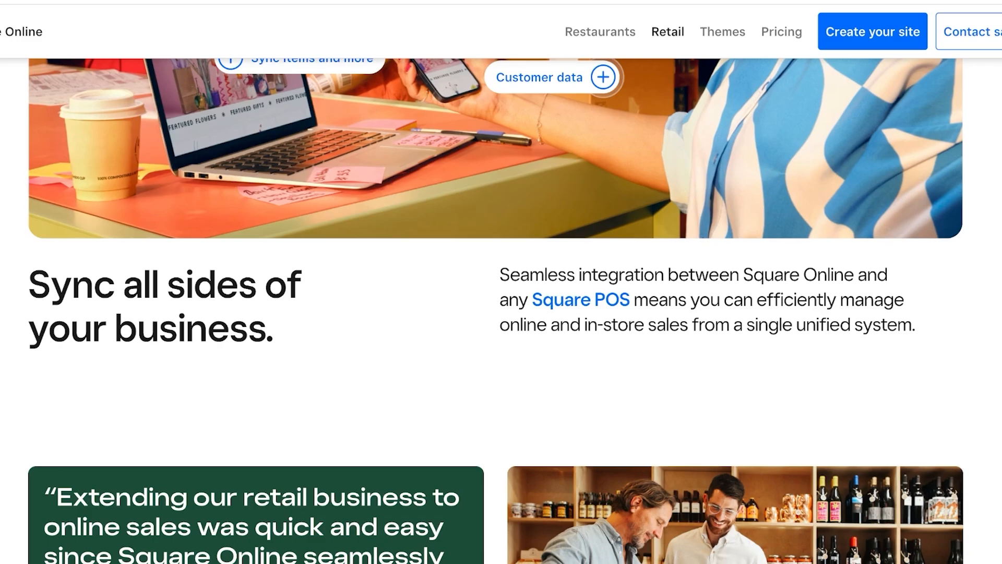
scroll(501, 313, down, 3)
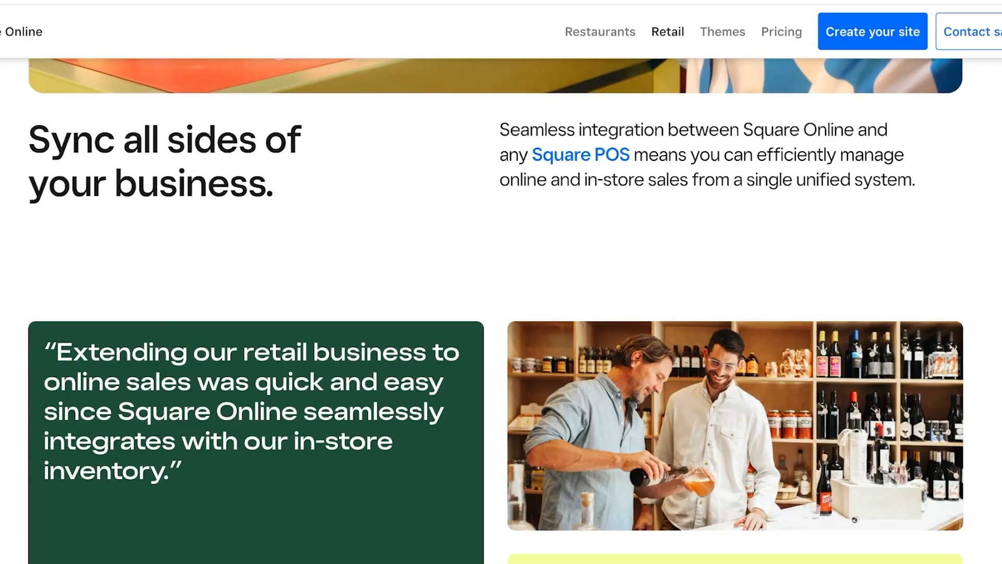
scroll(501, 313, down, 3)
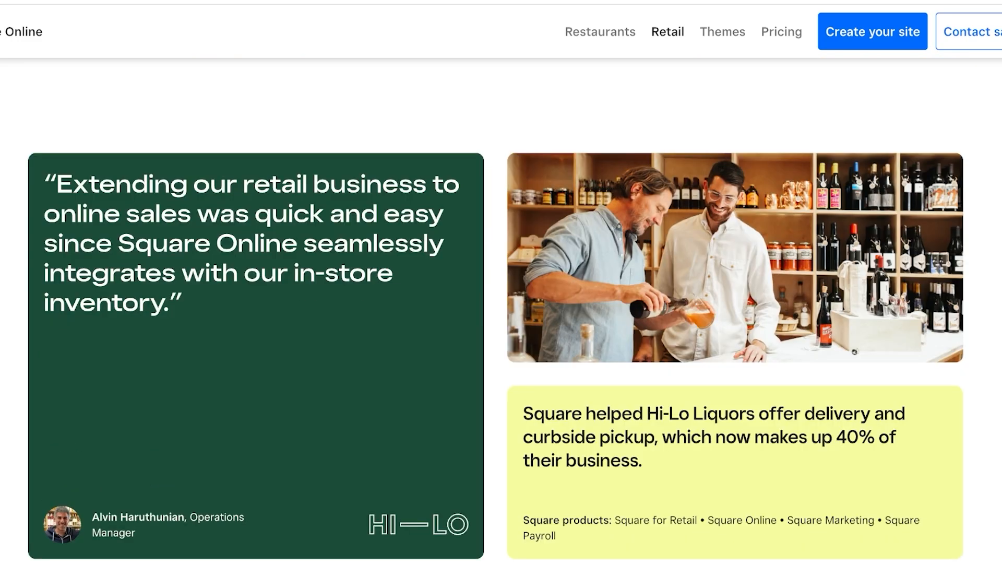
scroll(501, 314, down, 3)
scroll(501, 313, down, 9)
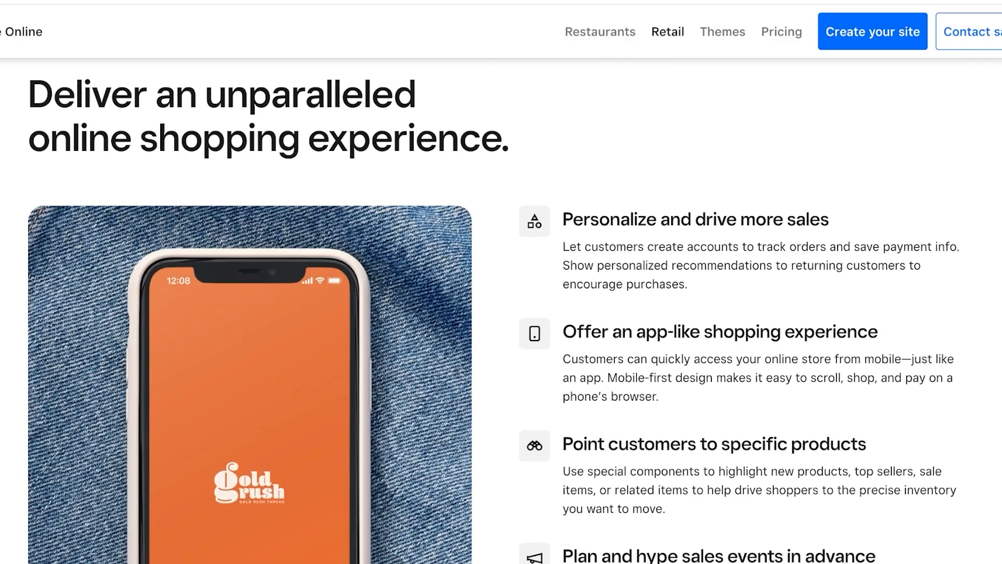
scroll(493, 311, down, 1)
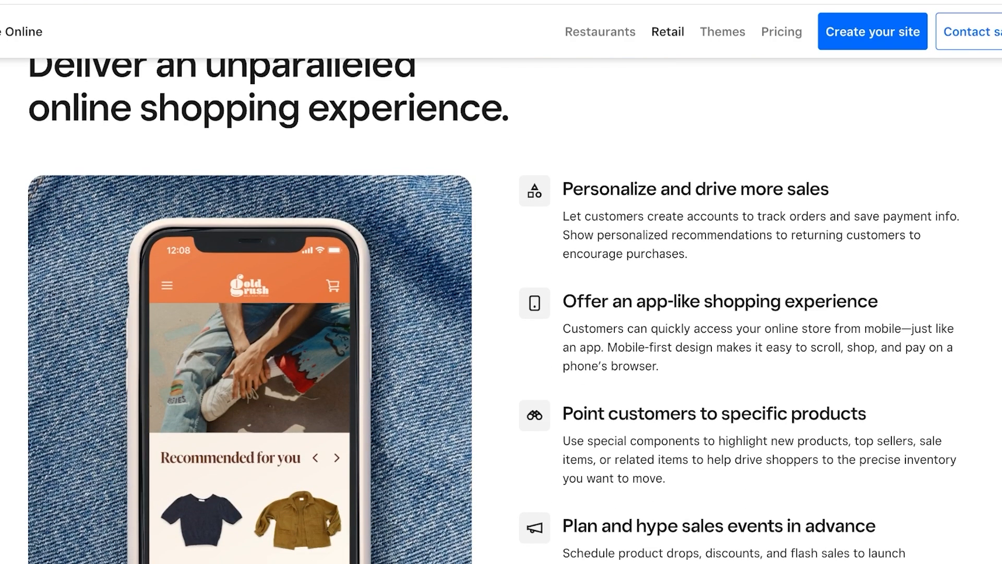
scroll(501, 313, down, 10)
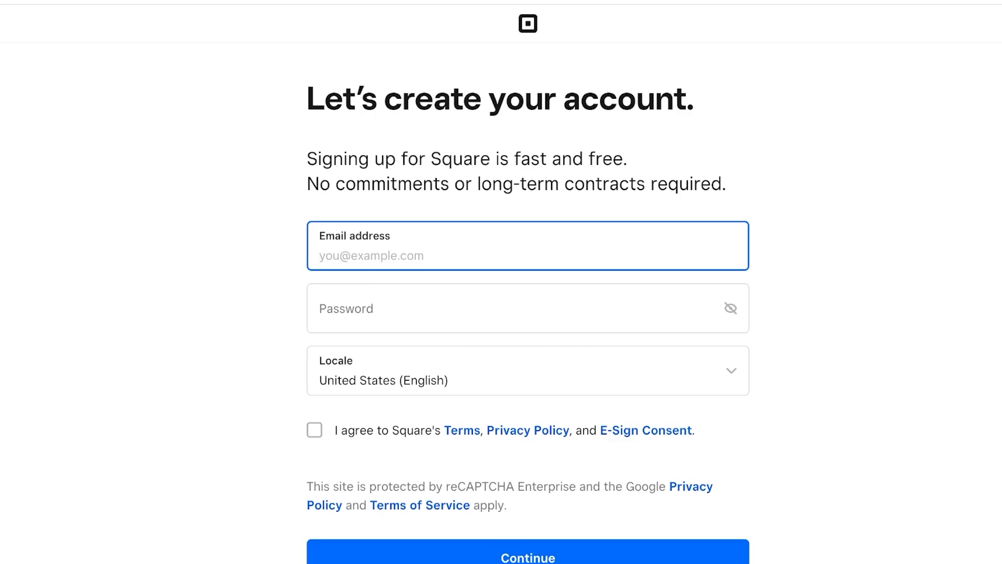
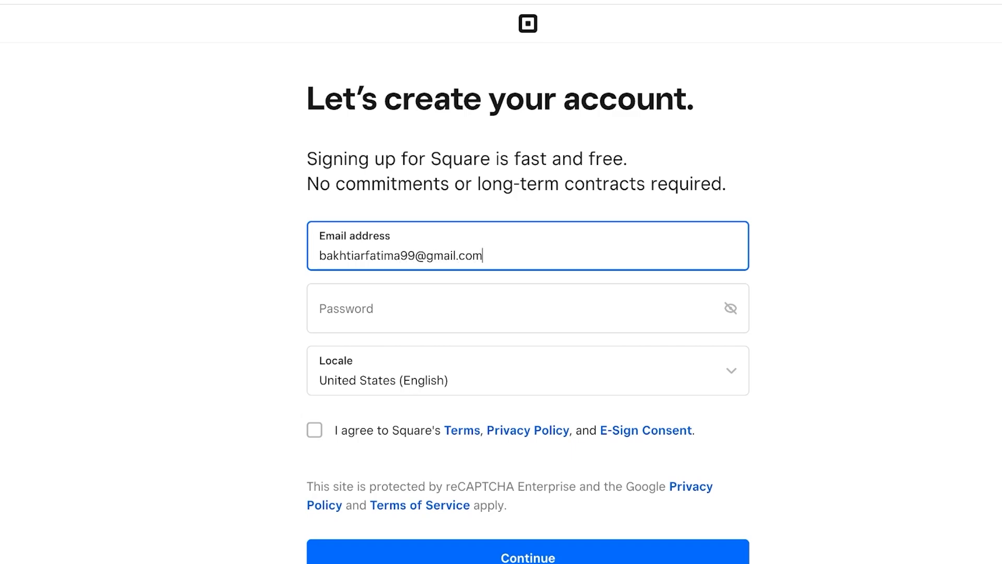
Enter the account email and saved password, accept the terms, submit, then switch to Sign in.
click(528, 308)
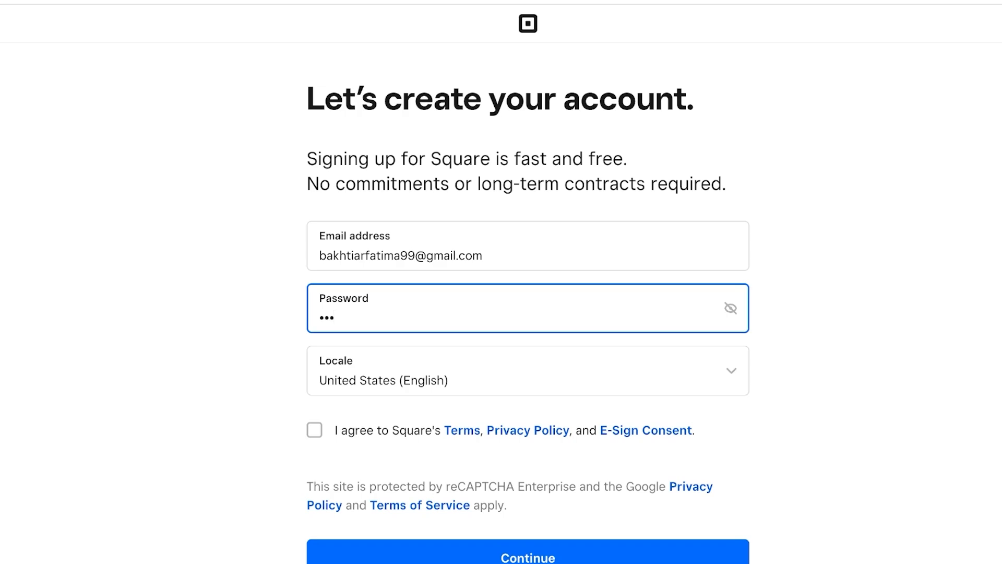
click(376, 351)
click(314, 429)
scroll(527, 450, down, 2)
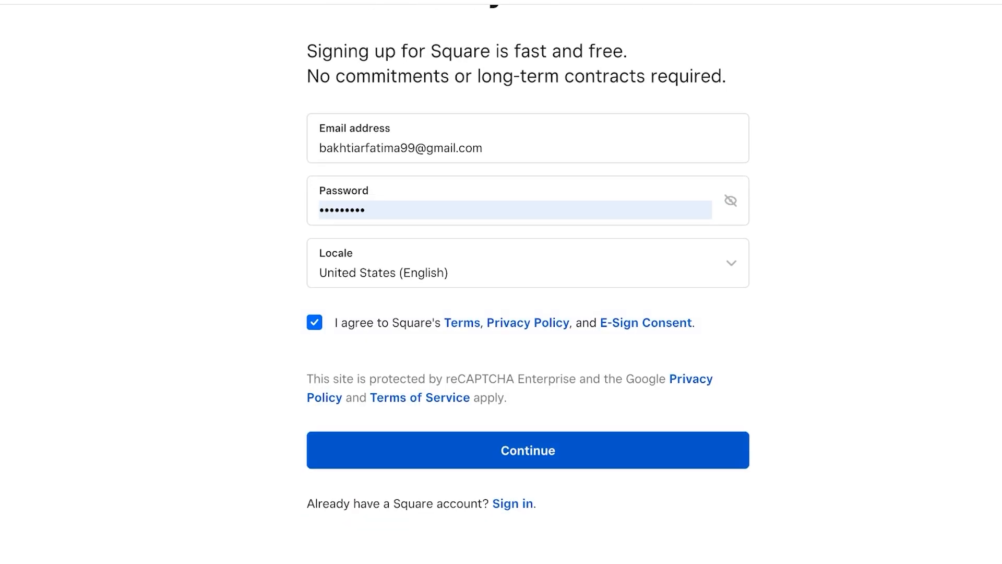
click(527, 450)
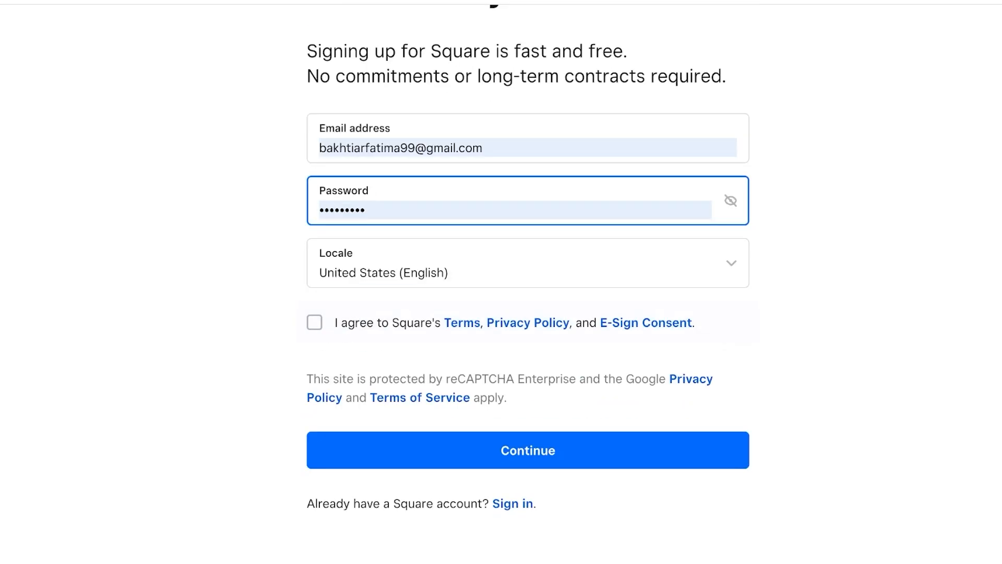
click(512, 504)
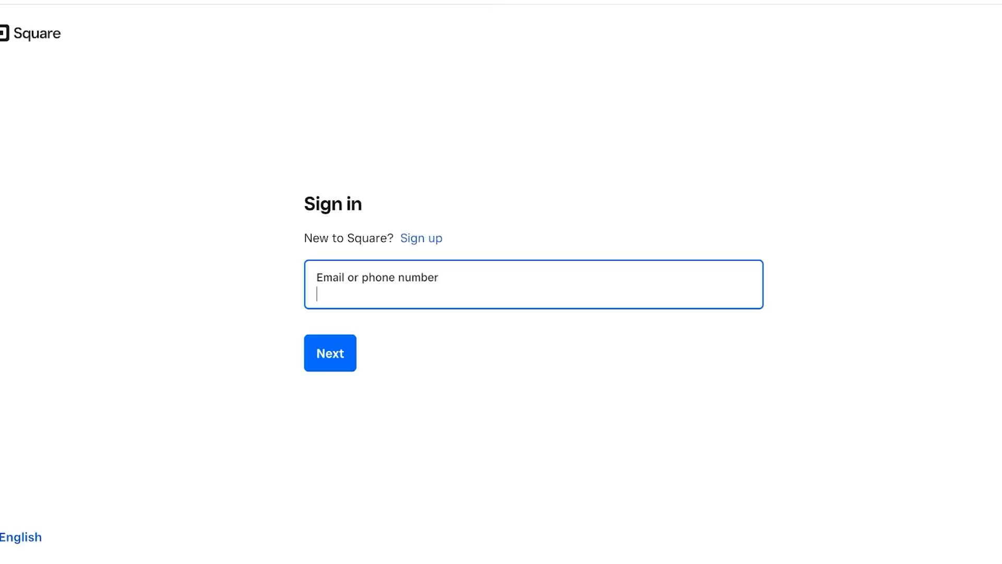
Sign in with the saved email and password, choosing Remind me next time for the passcode setup.
double_click(438, 293)
click(428, 334)
click(330, 353)
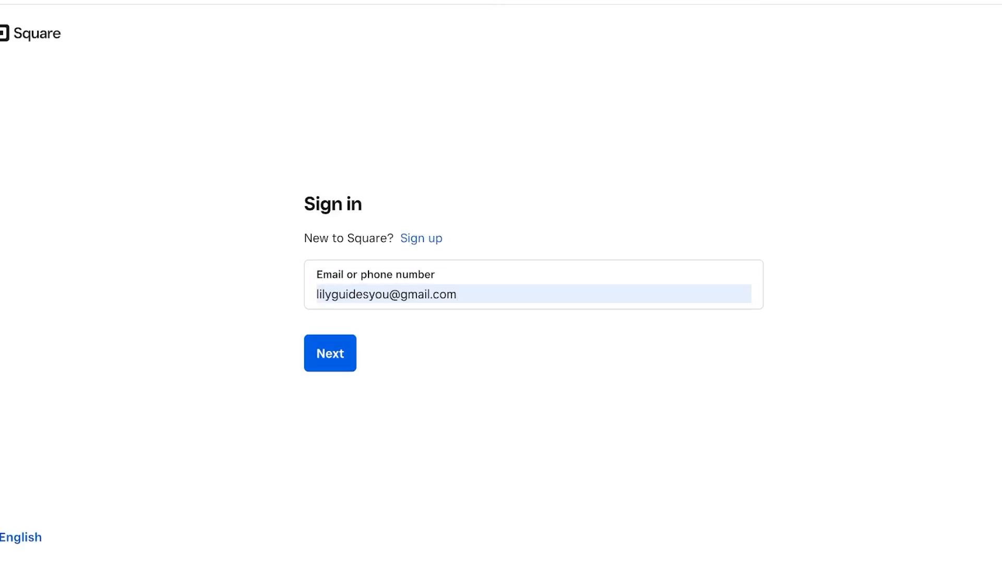
click(336, 369)
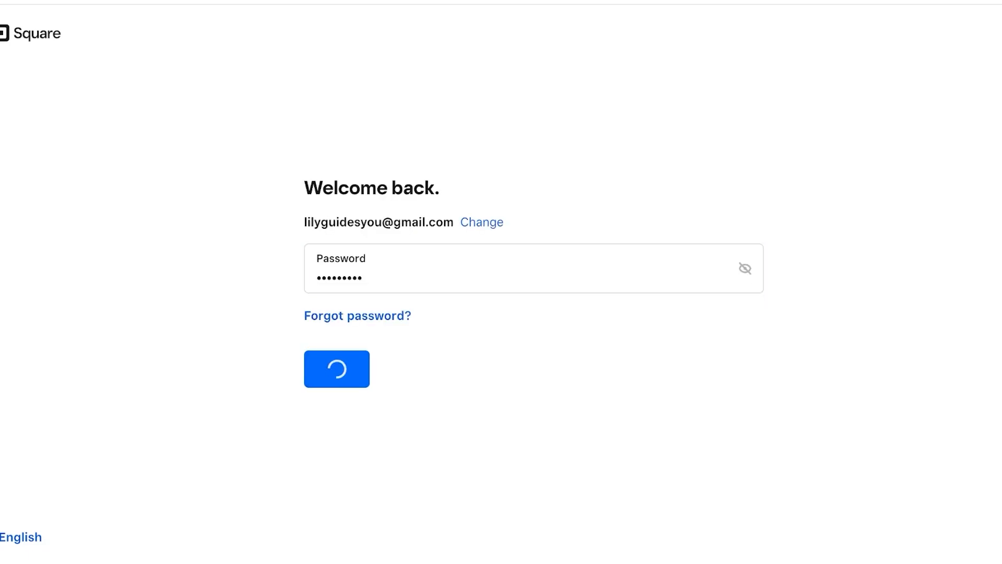
click(379, 373)
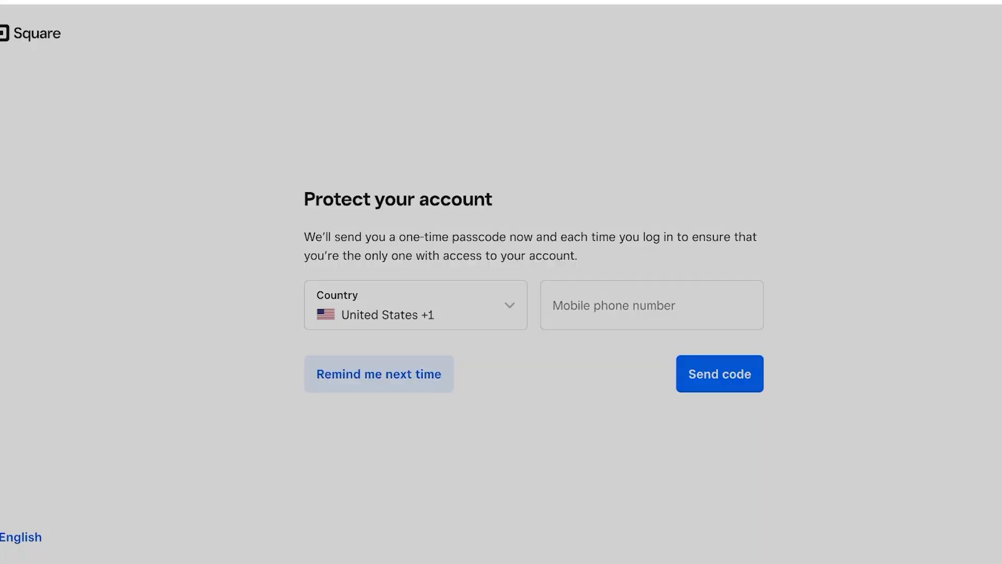
click(602, 345)
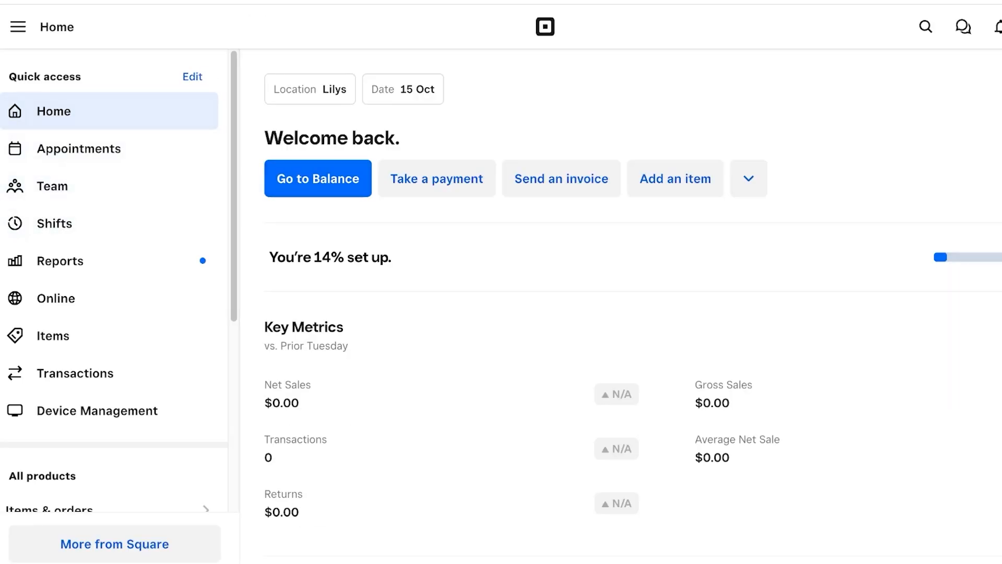
Close the account panel and go to Online in the Quick access sidebar.
scroll(109, 279, down, 6)
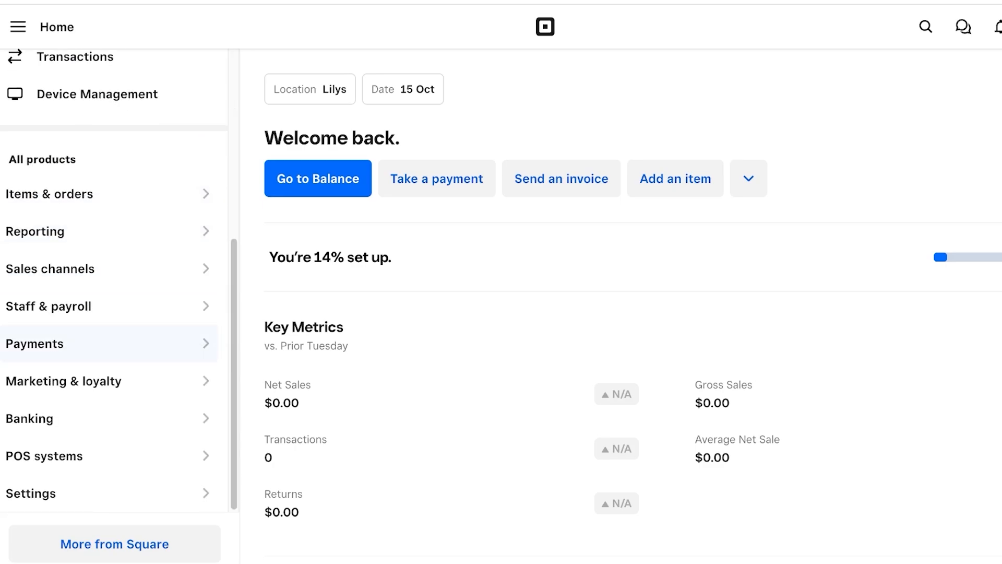
scroll(621, 365, down, 3)
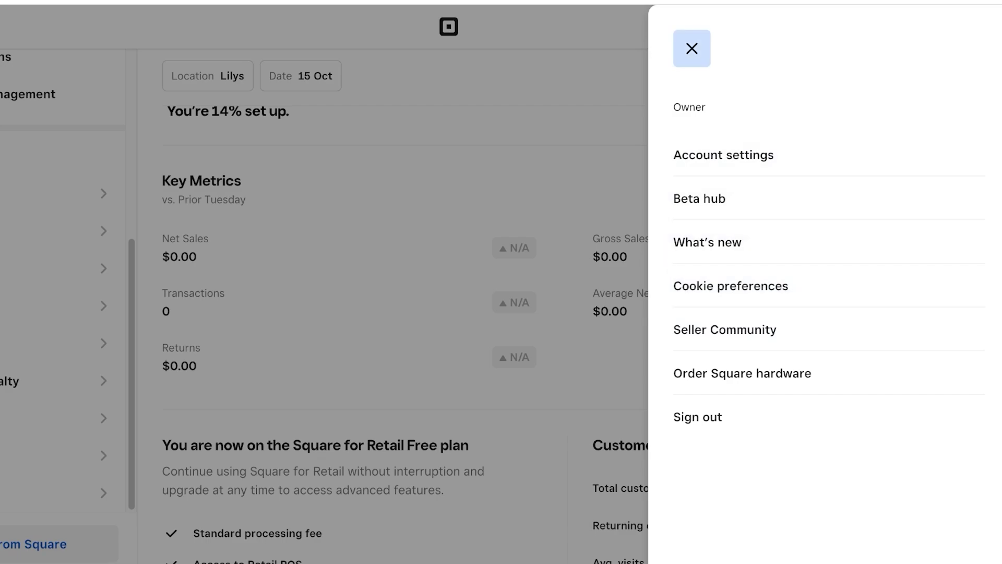
key(Escape)
scroll(104, 292, up, 3)
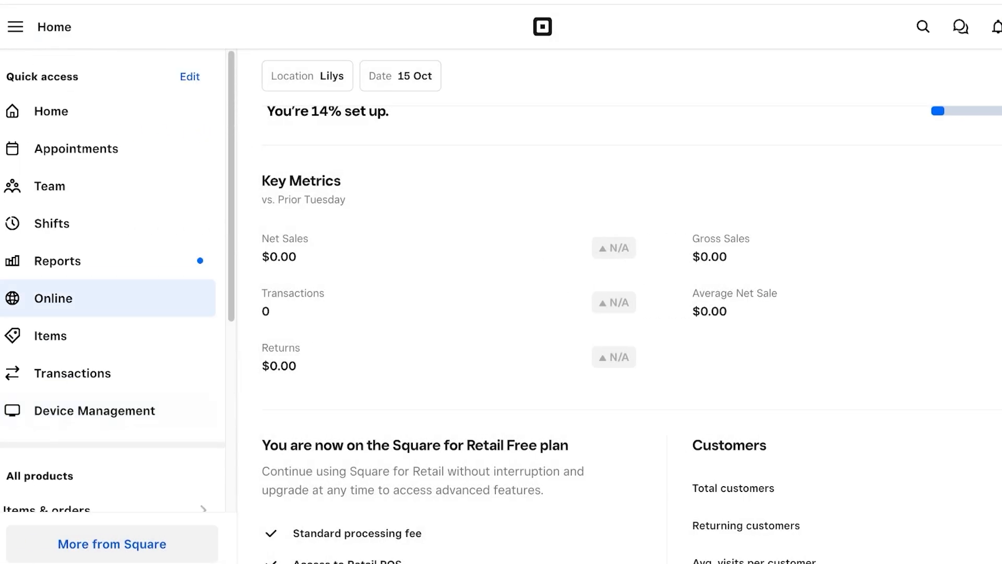
click(105, 298)
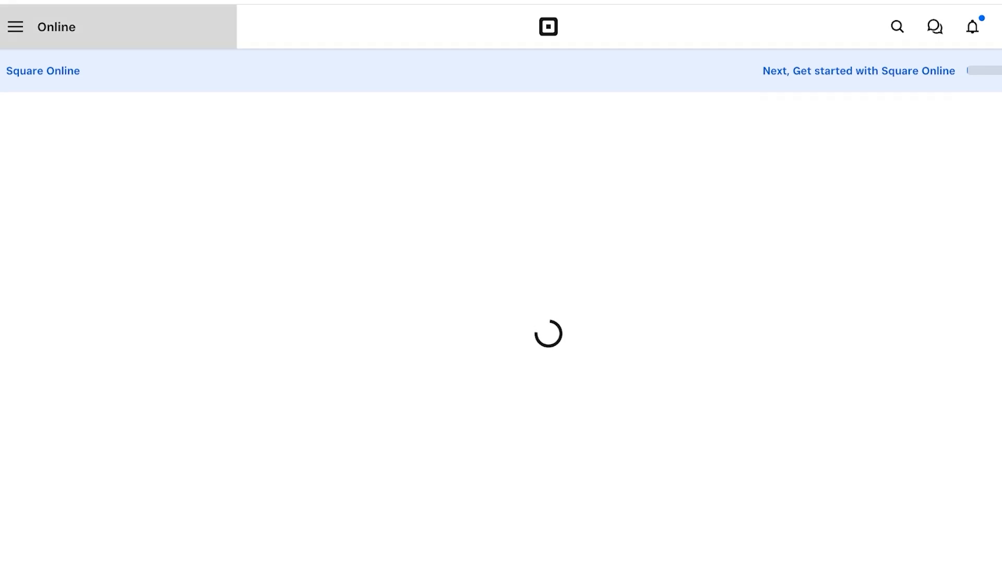
Expand Website in the dashboard sidebar and choose Edit Site for the Home page.
click(15, 26)
click(78, 298)
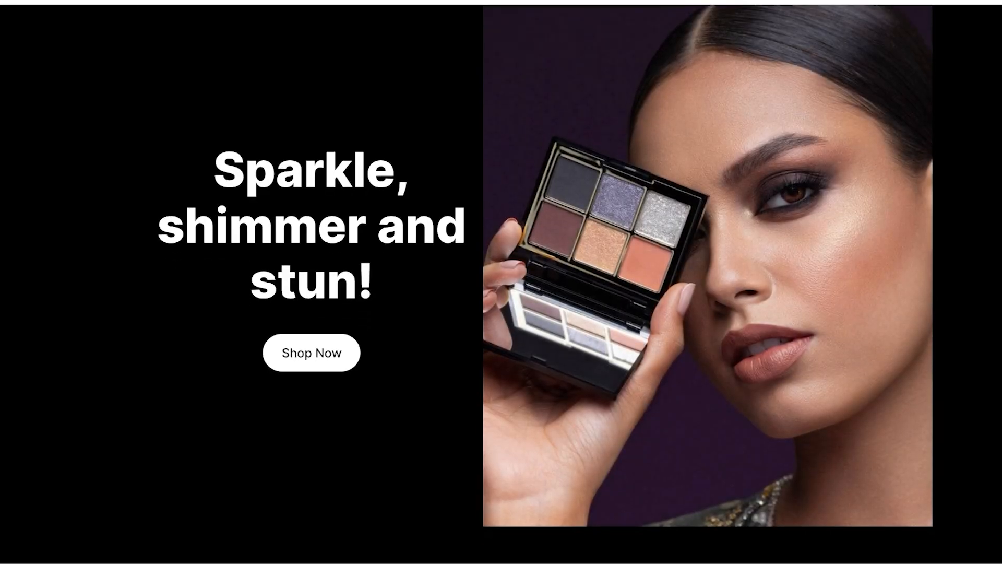
scroll(501, 282, down, 10)
scroll(501, 282, up, 10)
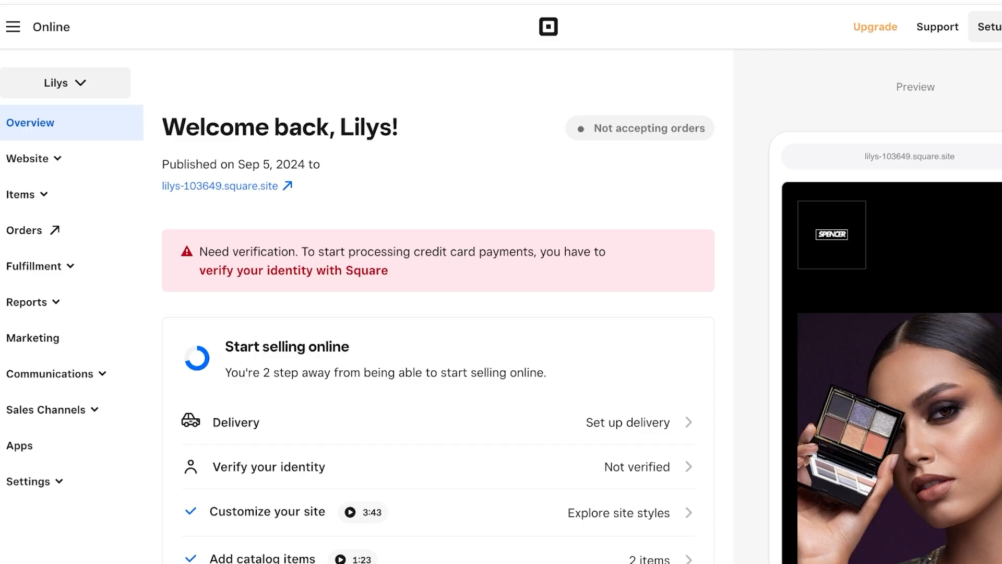
click(27, 158)
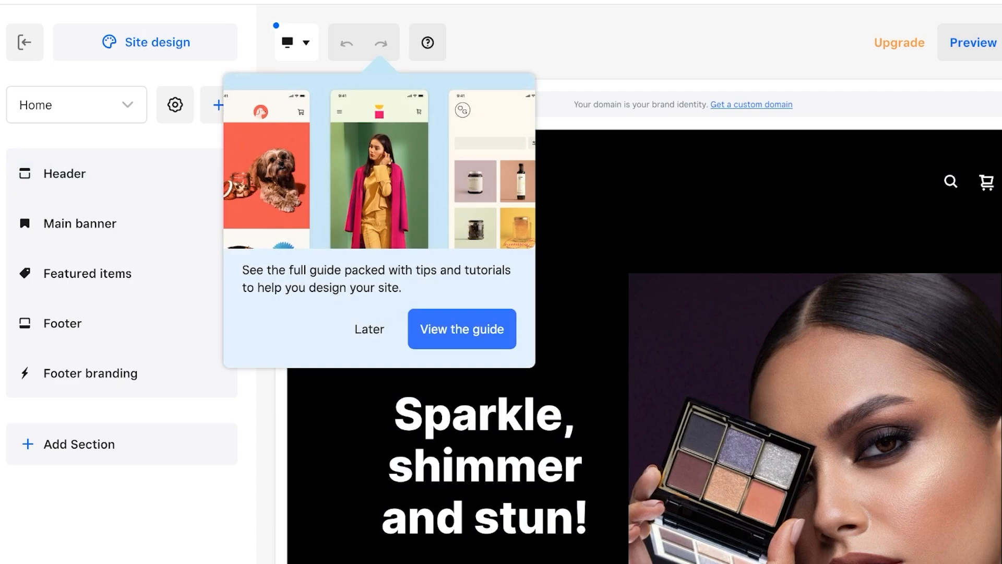
Postpone the design guide and open the header's navigation links.
click(369, 328)
click(64, 174)
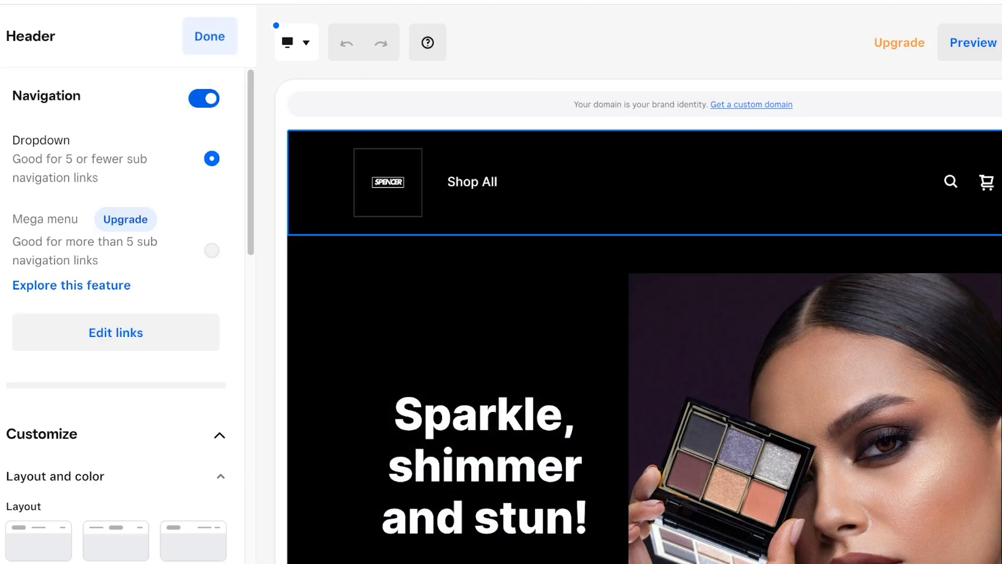
scroll(123, 313, down, 1)
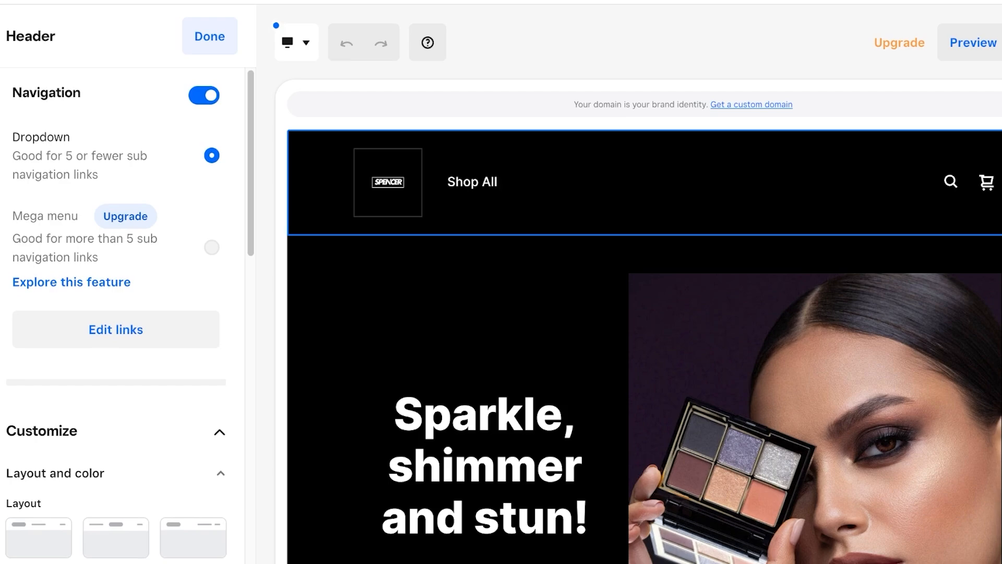
scroll(116, 313, down, 3)
click(114, 156)
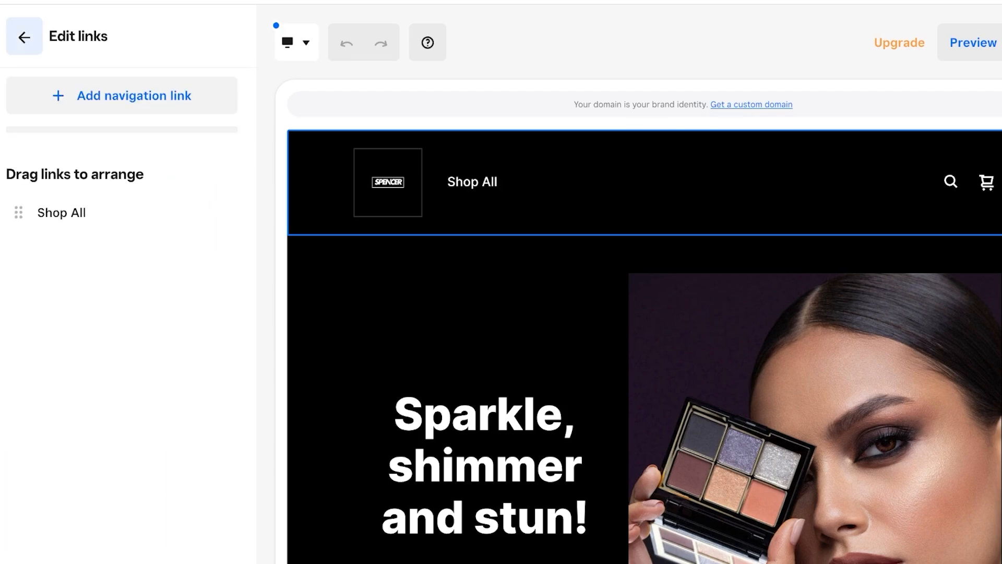
click(24, 37)
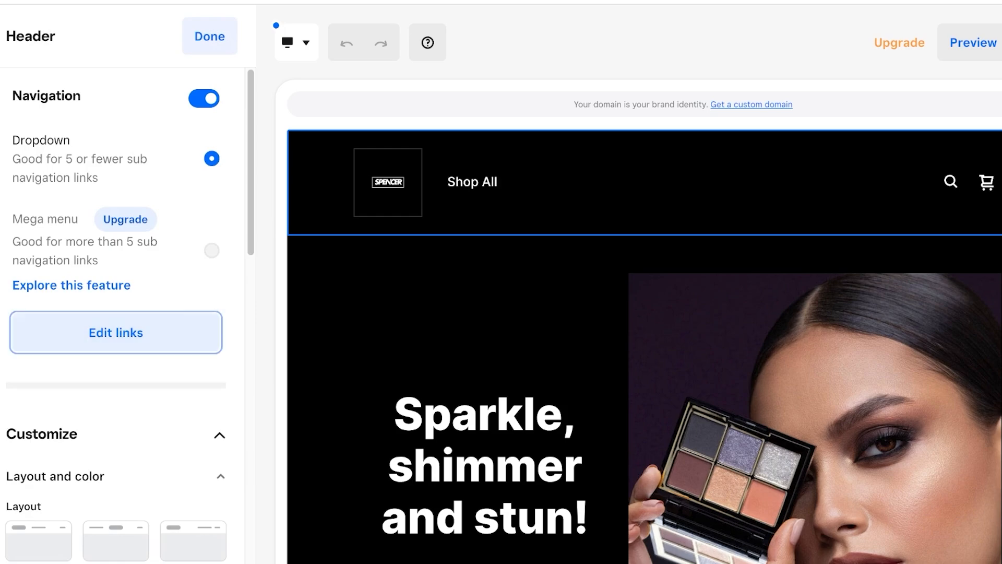
click(116, 332)
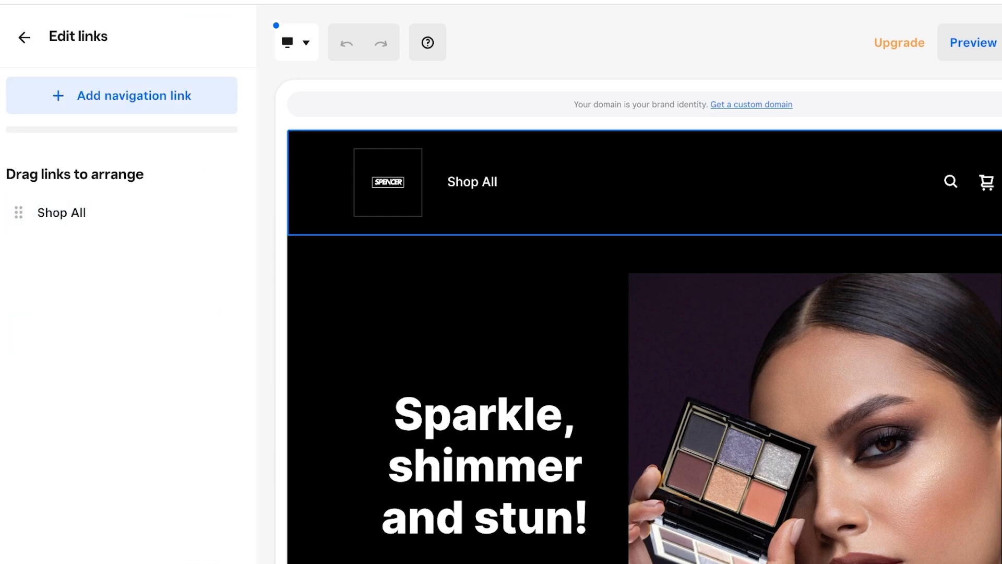
Try a category or item navigation link, then discard it, keeping only Shop All.
click(114, 96)
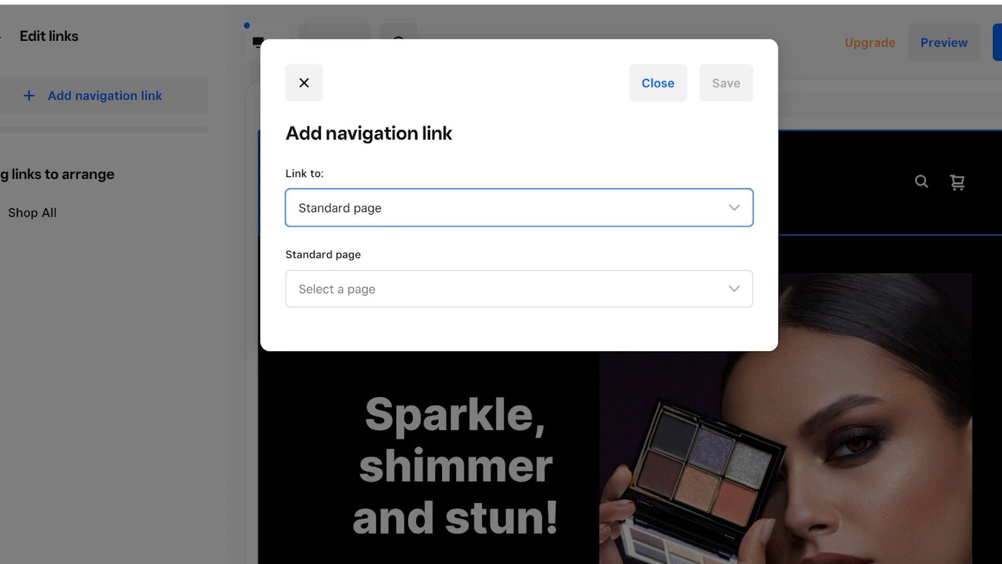
key(Down)
key(Tab)
key(shift+Tab)
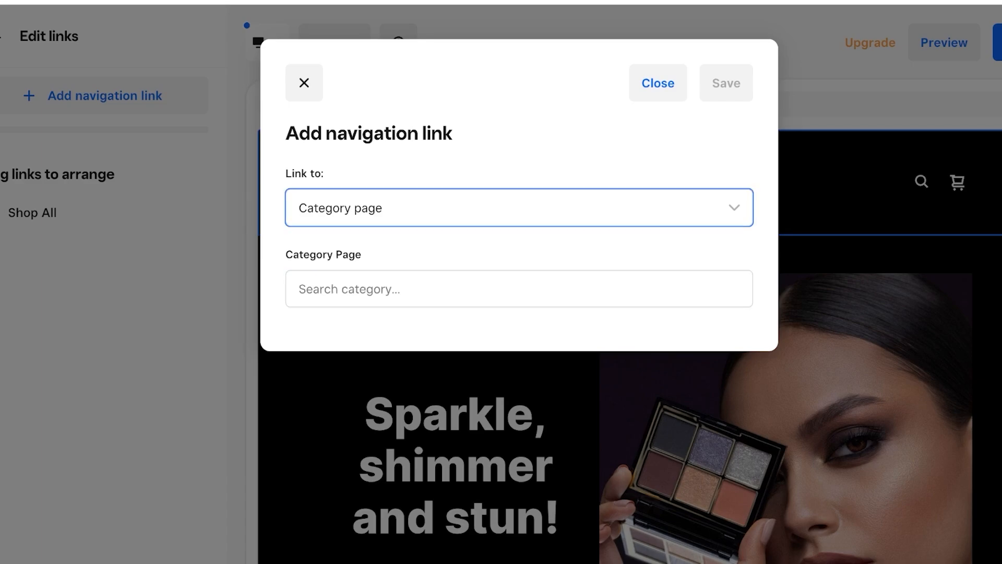
key(Down)
key(Tab)
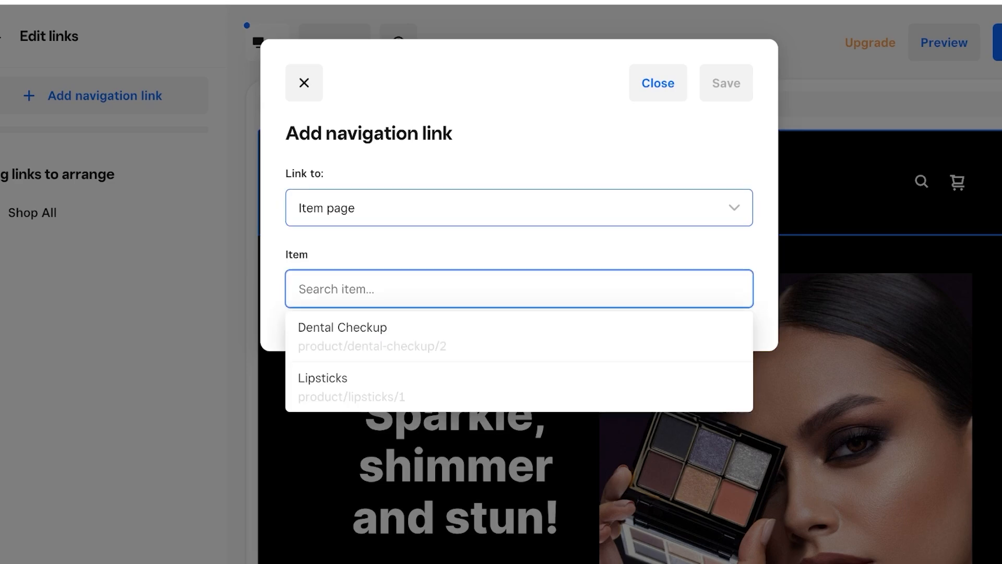
key(Down)
key(Down)
key(Down)
key(Escape)
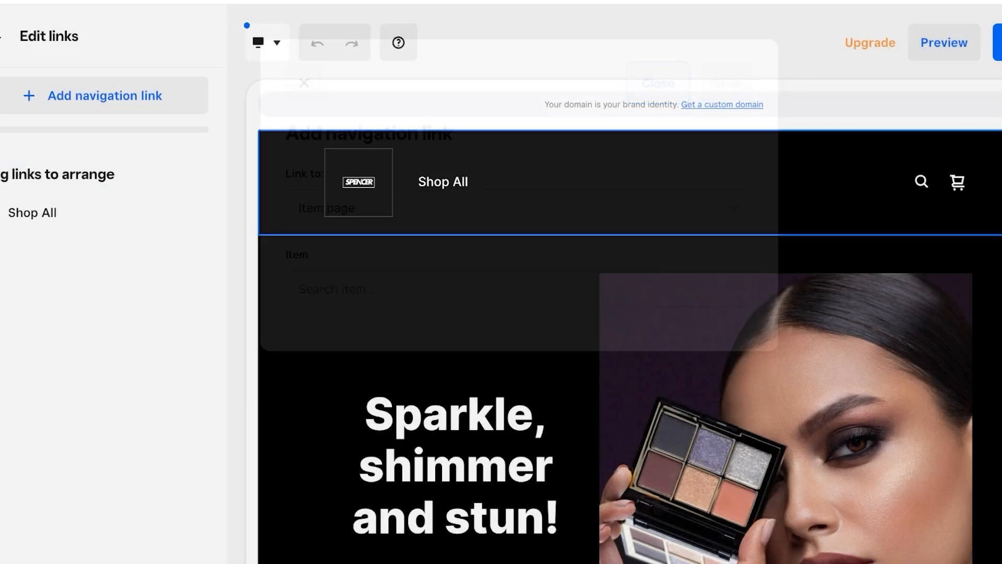
click(25, 36)
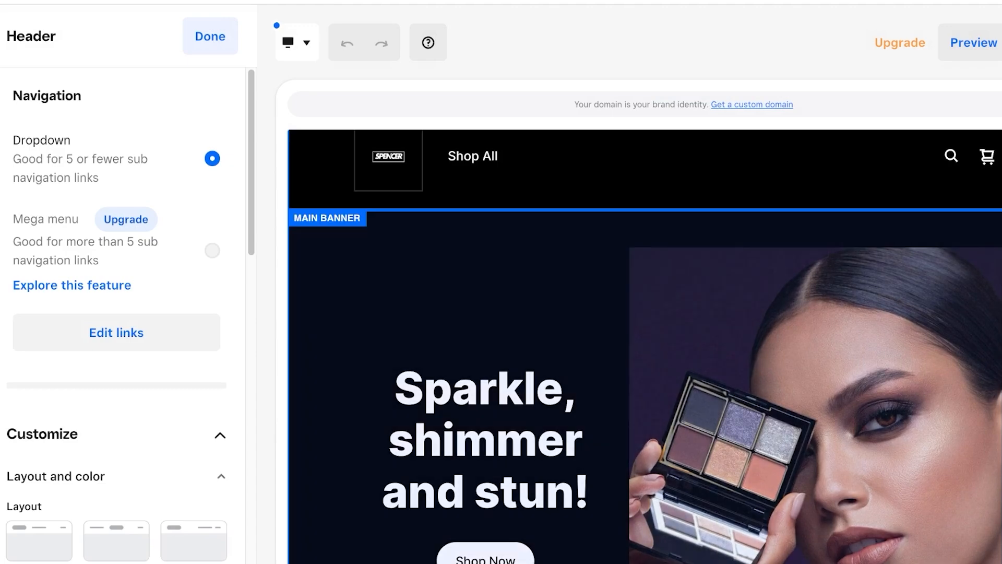
Choose the header layout with the logo on the left and Shop All beside it.
click(388, 157)
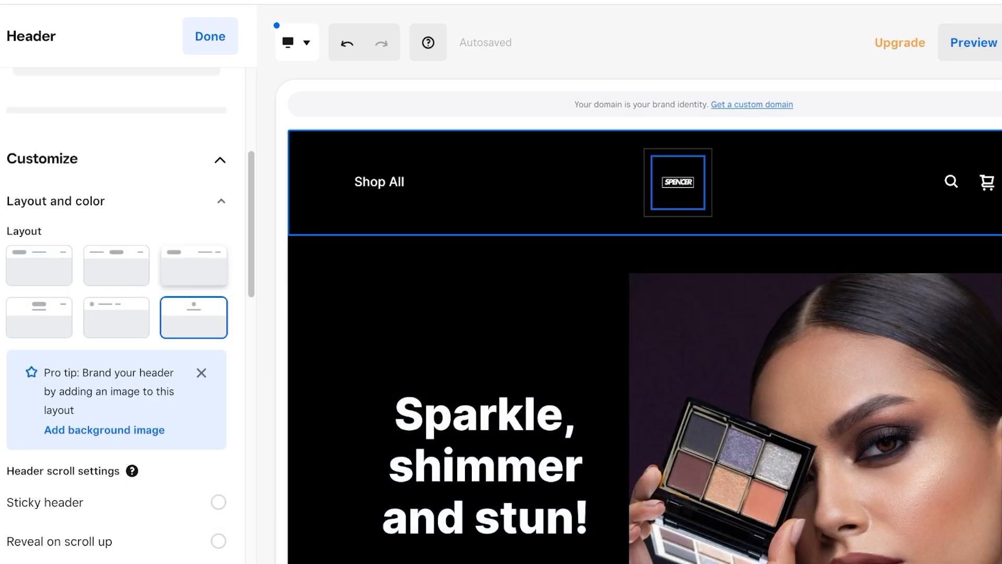
click(194, 265)
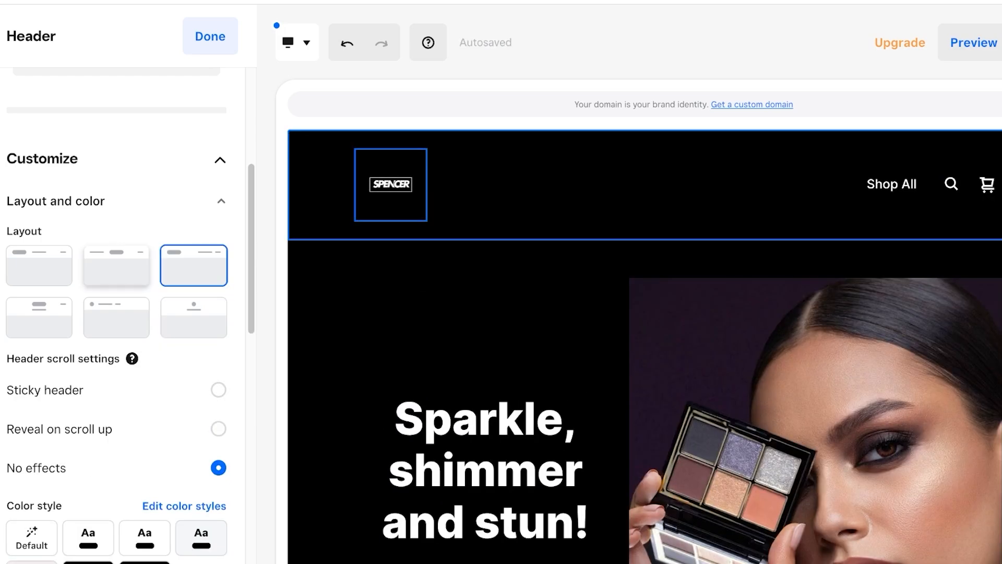
click(116, 265)
click(39, 265)
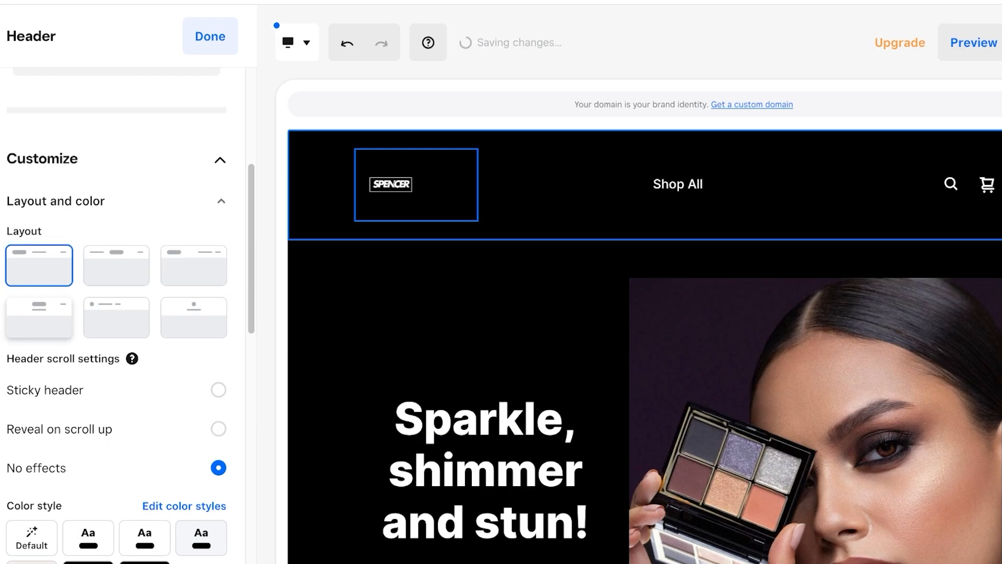
click(39, 317)
click(117, 317)
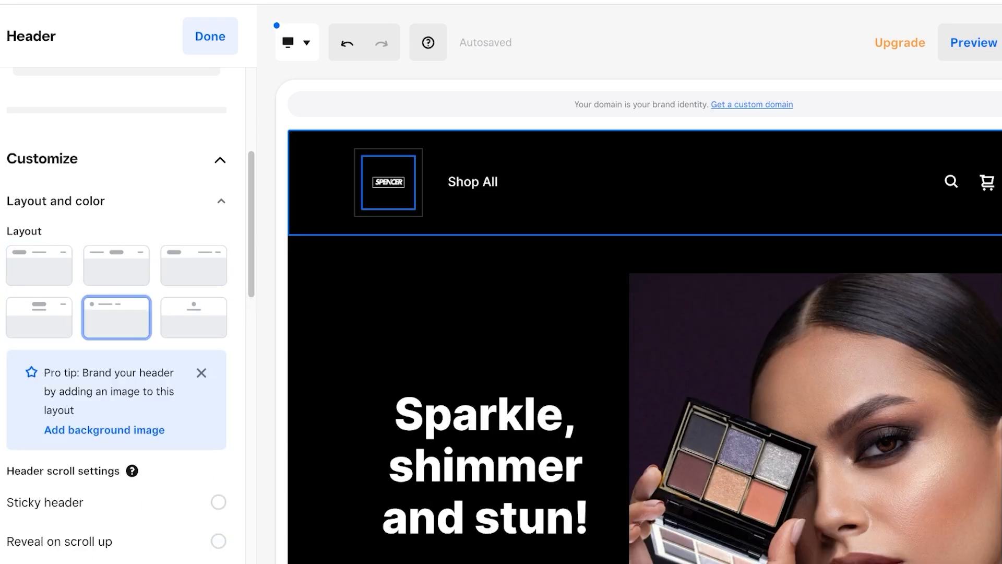
Set the header scroll behaviour to Reveal on scroll up.
scroll(116, 313, down, 1)
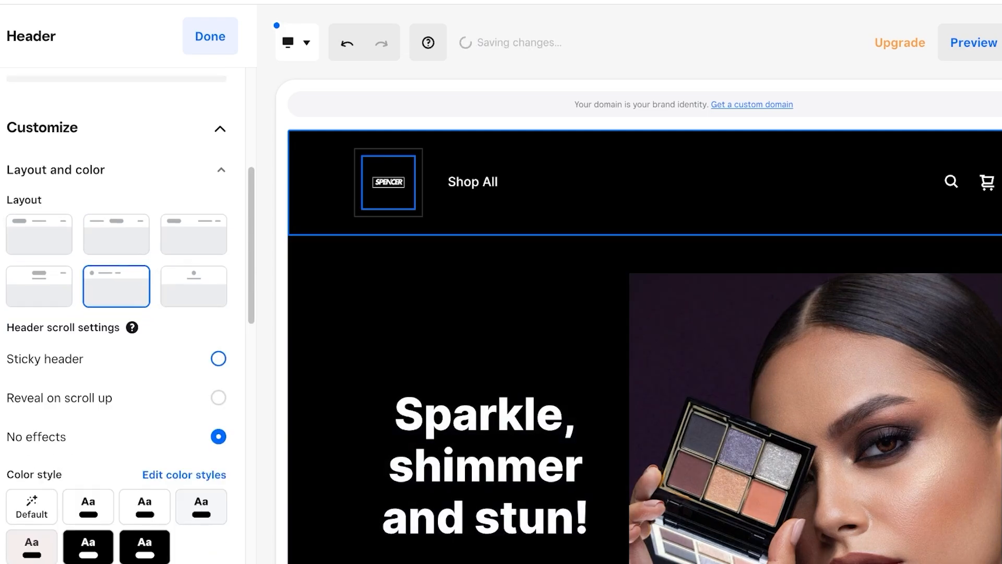
scroll(218, 350, down, 1)
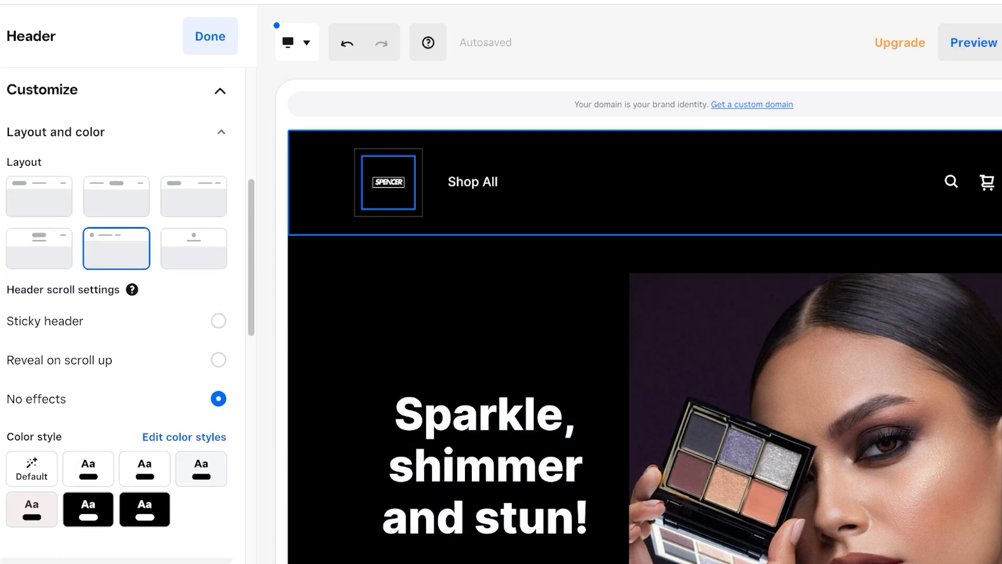
click(218, 320)
scroll(218, 321, down, 3)
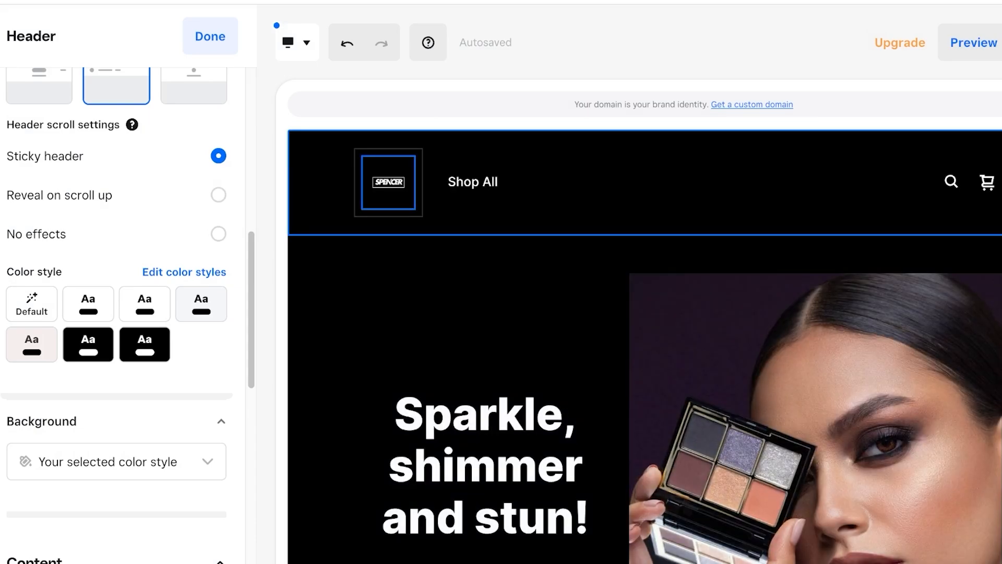
click(218, 195)
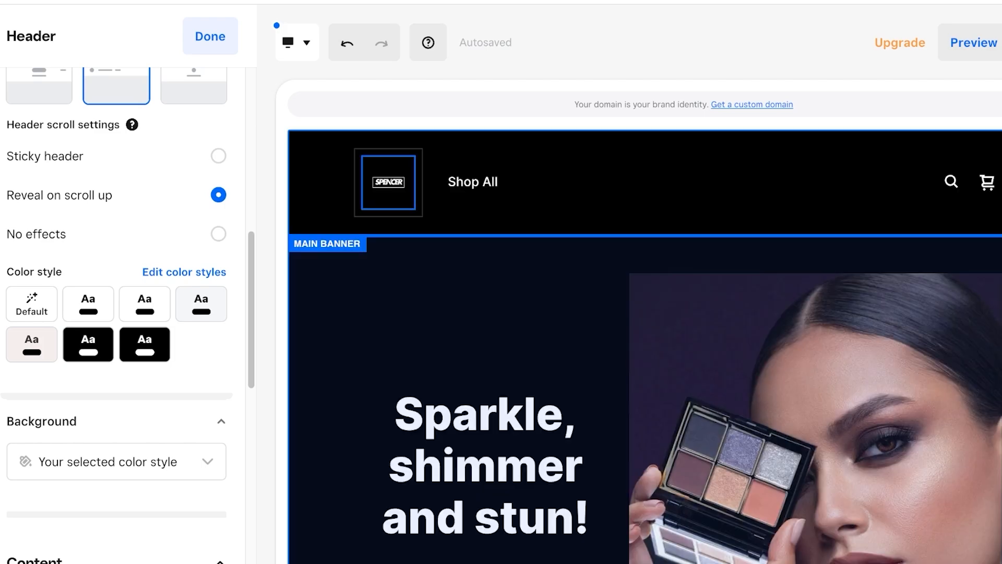
Show the logo as store-name text and complete it to read SPENCER.
scroll(126, 313, down, 3)
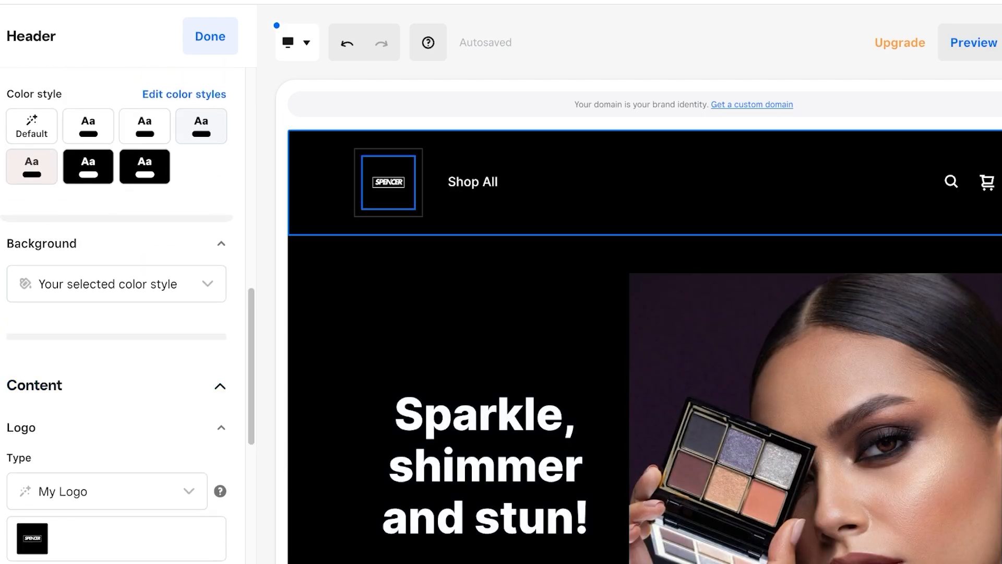
scroll(126, 313, down, 1)
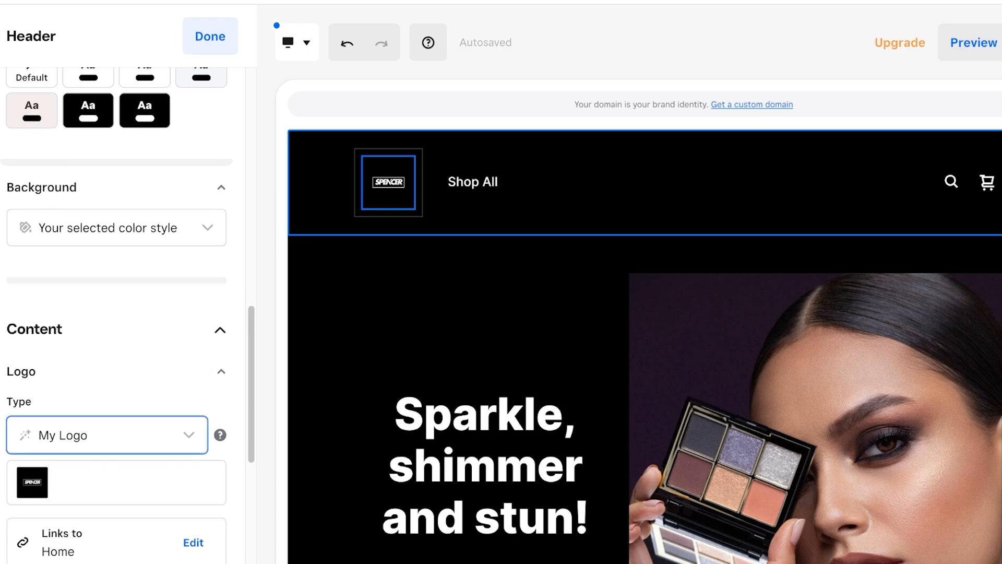
scroll(125, 313, down, 3)
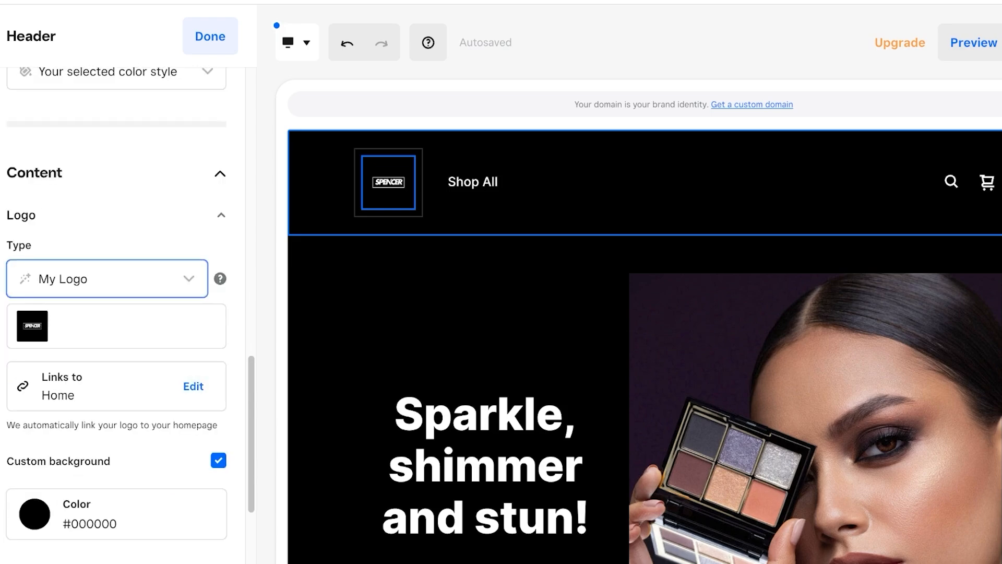
click(105, 279)
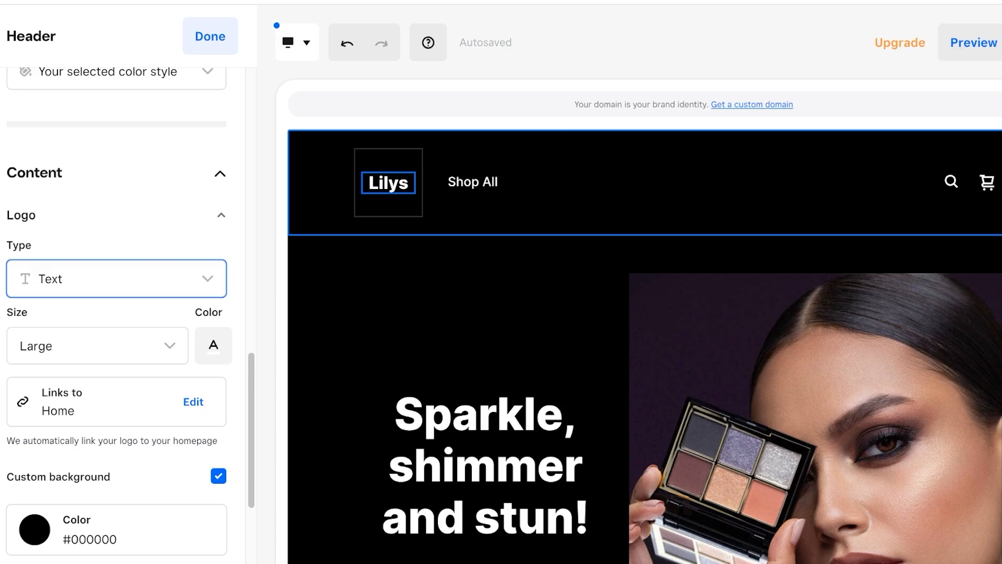
click(324, 194)
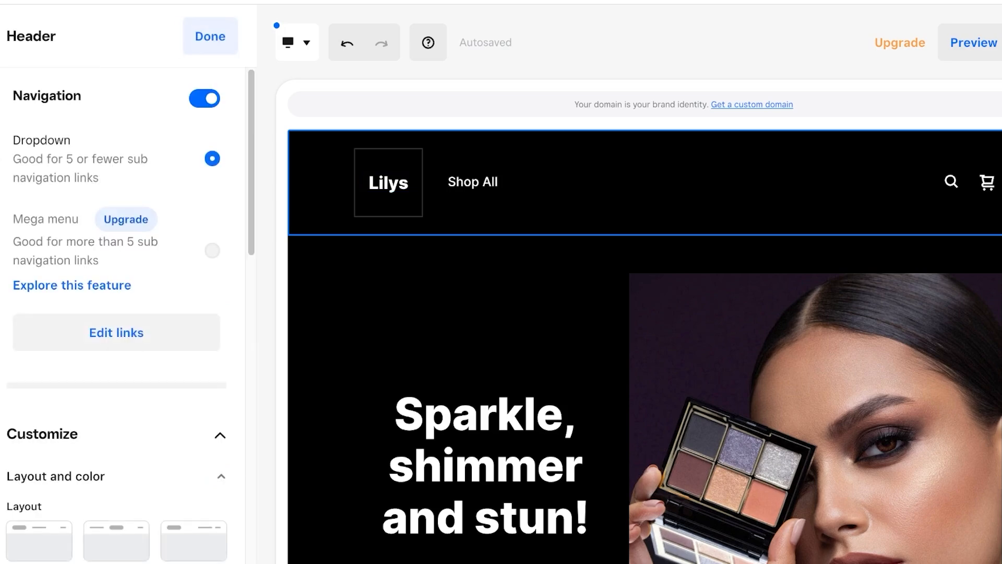
scroll(116, 313, down, 2)
scroll(116, 366, down, 10)
click(116, 378)
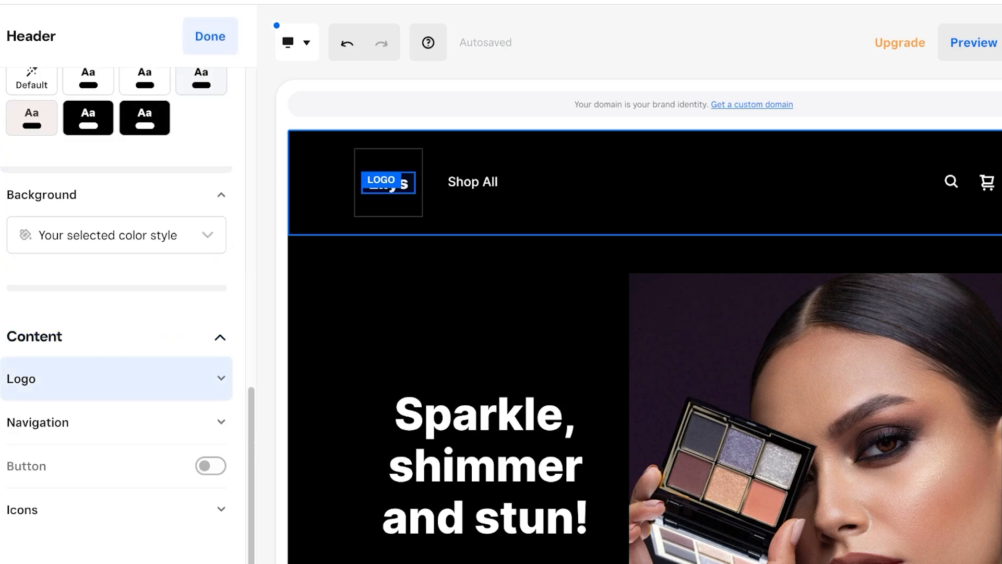
scroll(167, 208, down, 15)
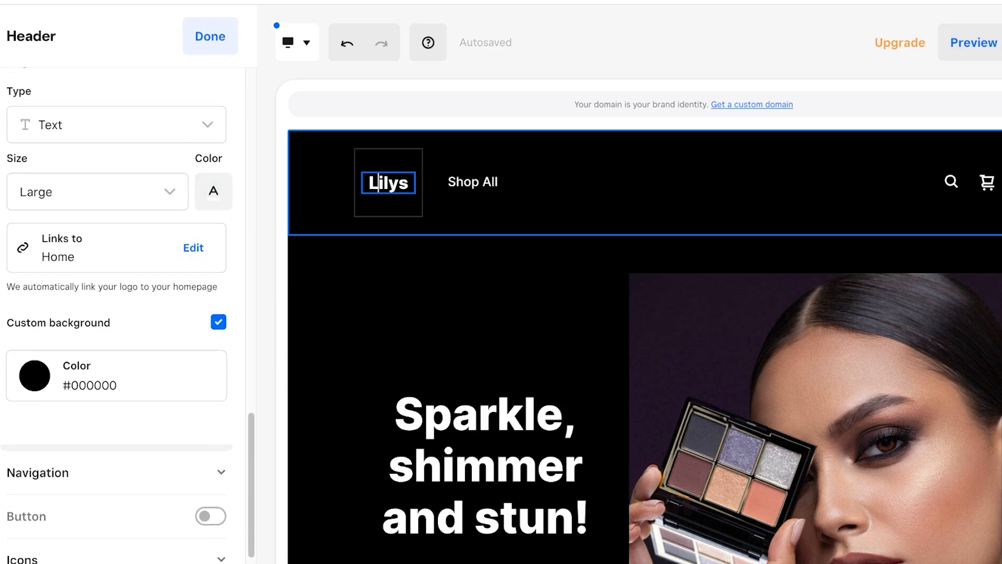
text(CER)
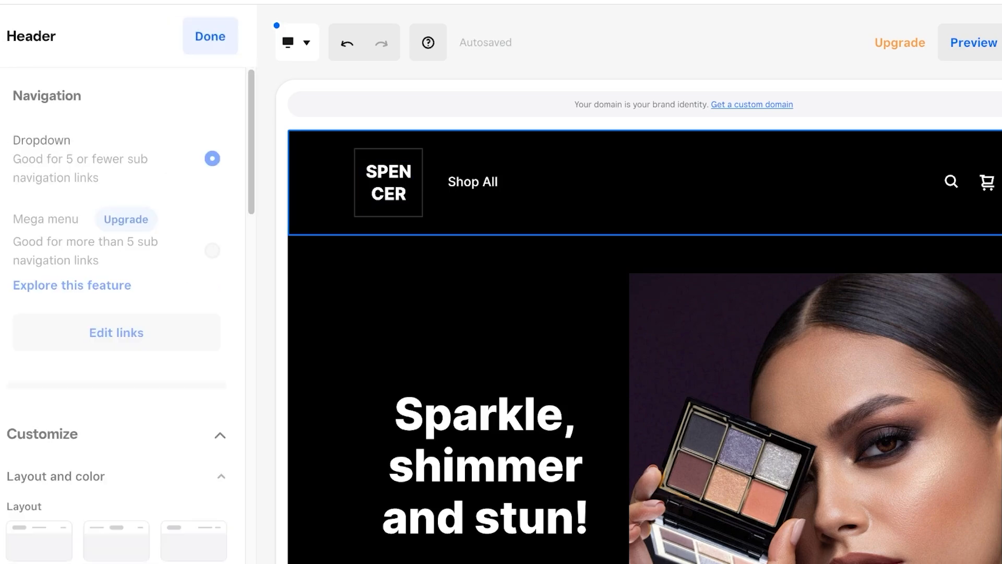
Try Medium and Small logo sizes, then set the logo size back to Large.
scroll(167, 343, down, 8)
scroll(128, 313, down, 10)
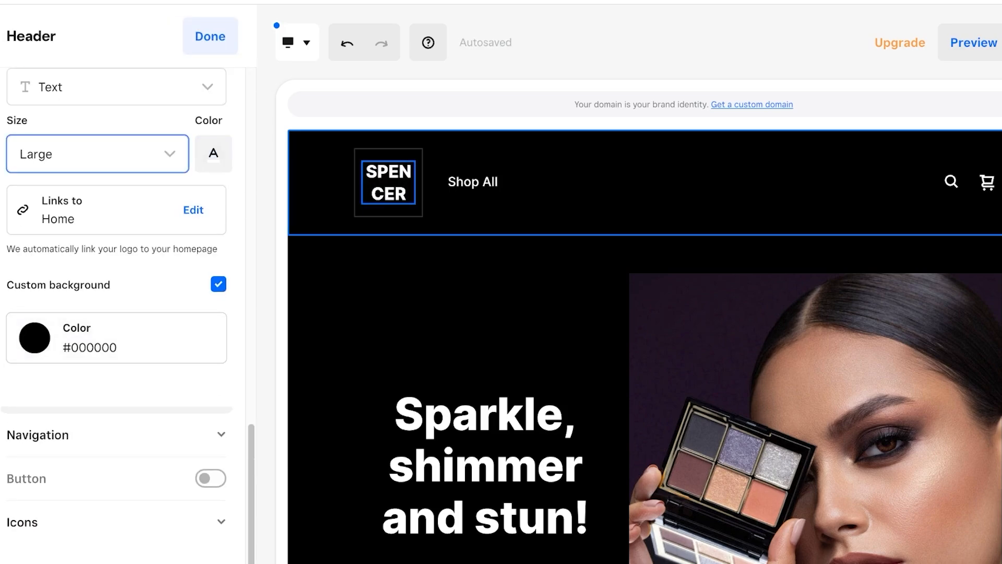
click(97, 146)
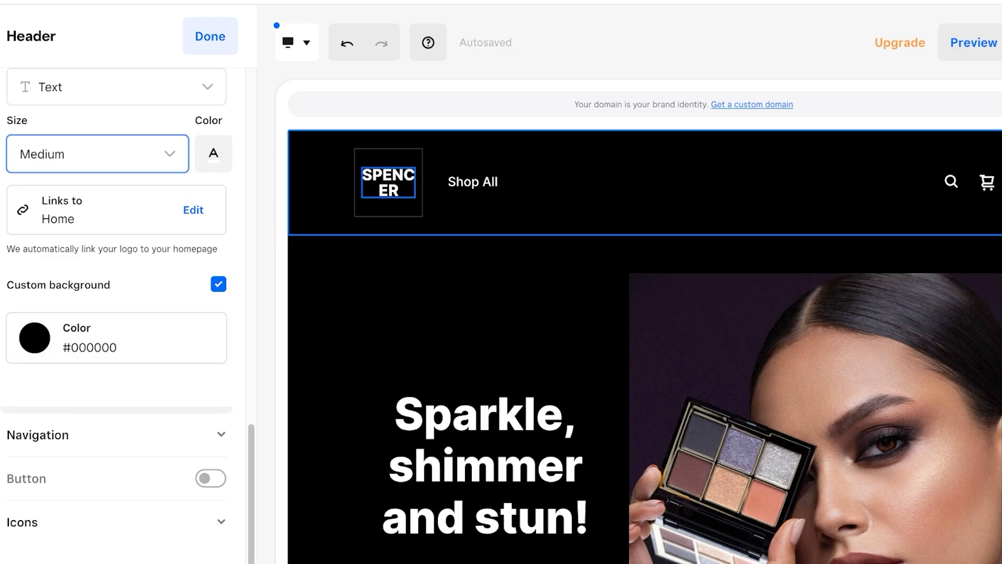
key(Down)
key(Up)
key(Up)
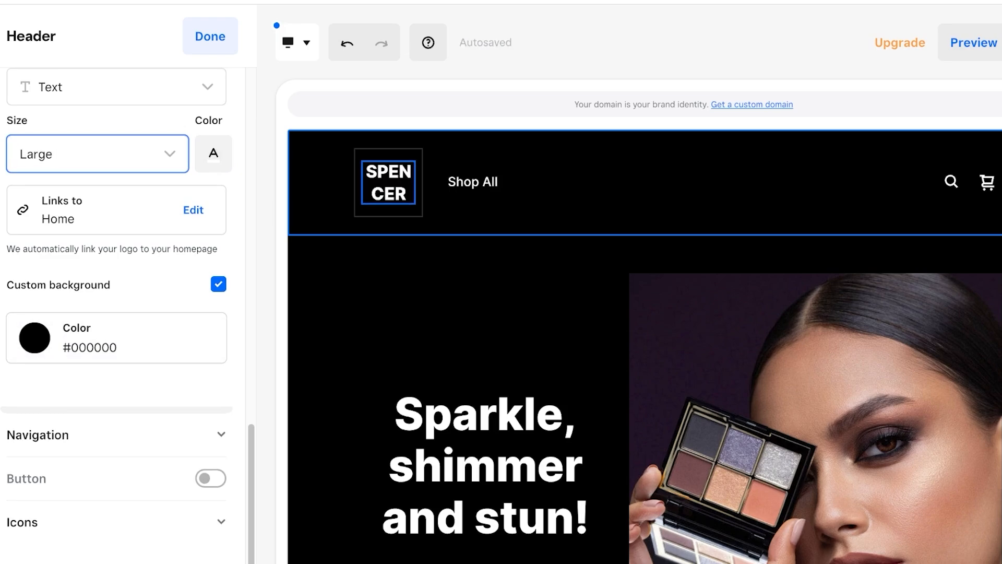
scroll(116, 313, up, 15)
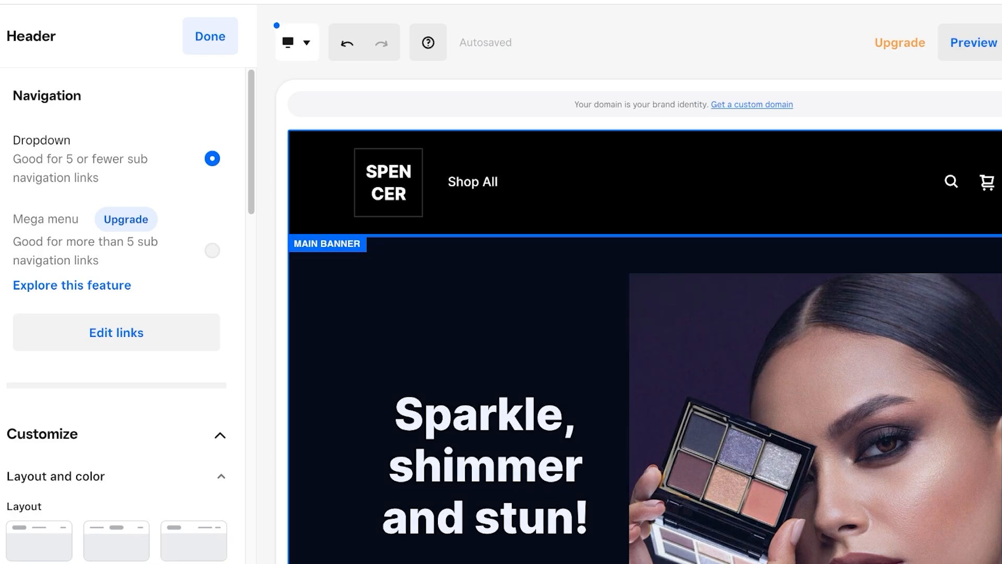
scroll(486, 339, down, 3)
Delete the hero photo from the main banner.
click(485, 339)
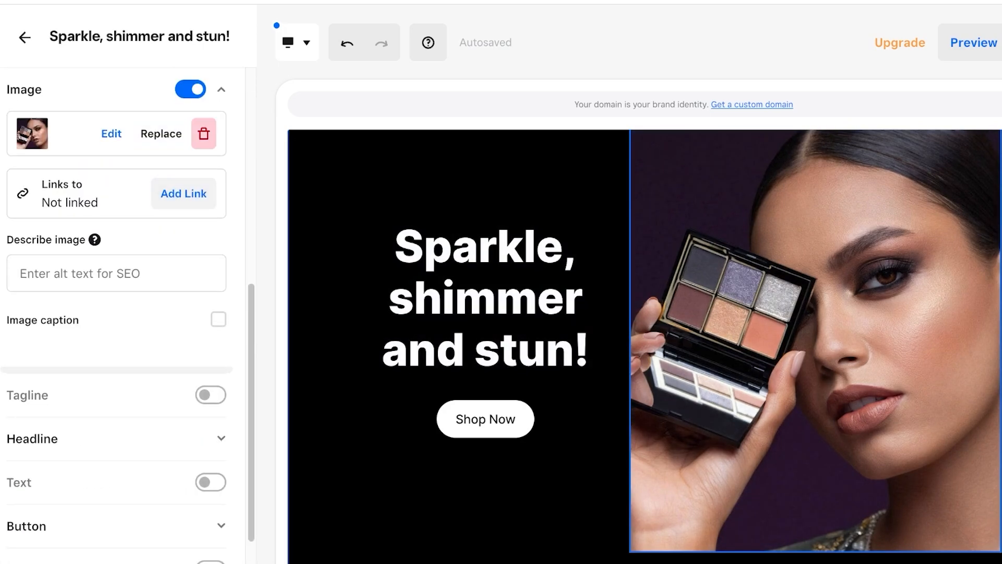
click(204, 133)
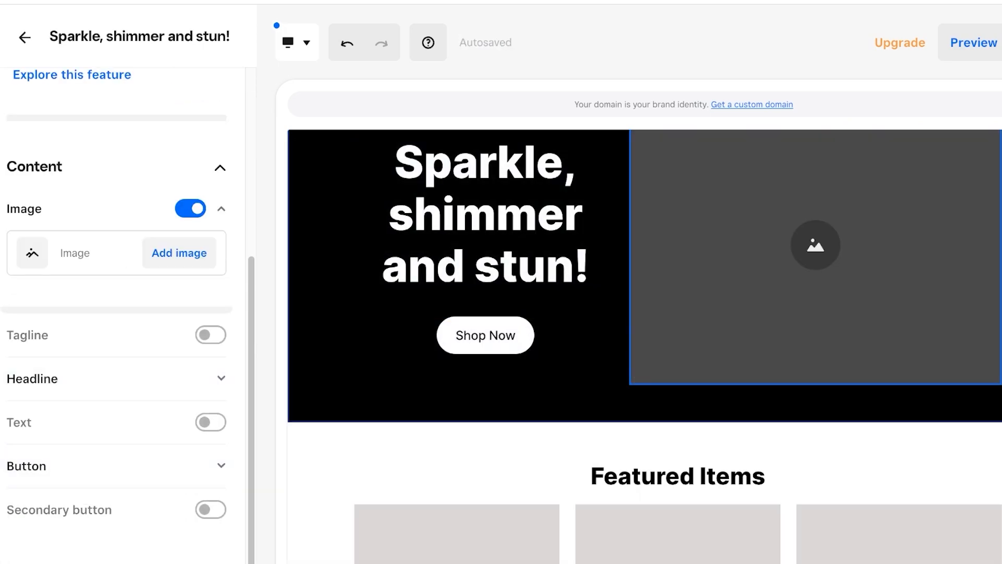
scroll(485, 355, up, 3)
Rewrite the banner headline as 'Sleek, Effortless & Chic'.
click(485, 355)
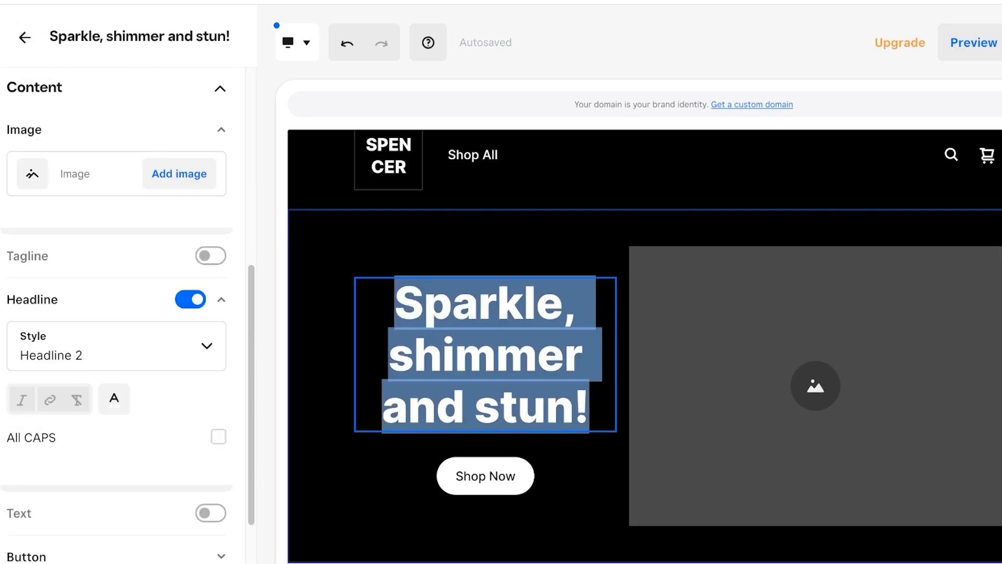
text(A)
key(BackSpace)
text(SL)
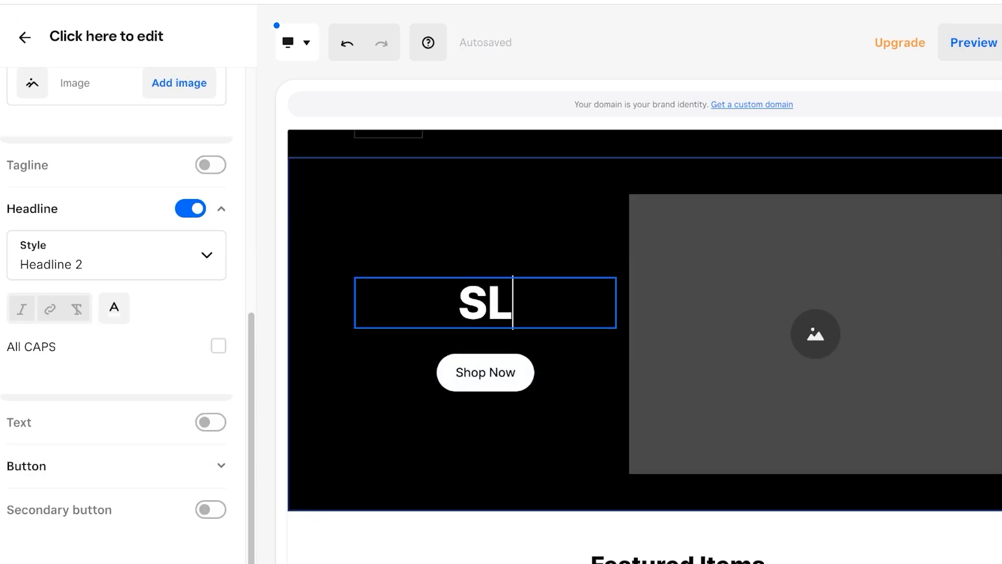
key(BackSpace)
text(leek, Effor)
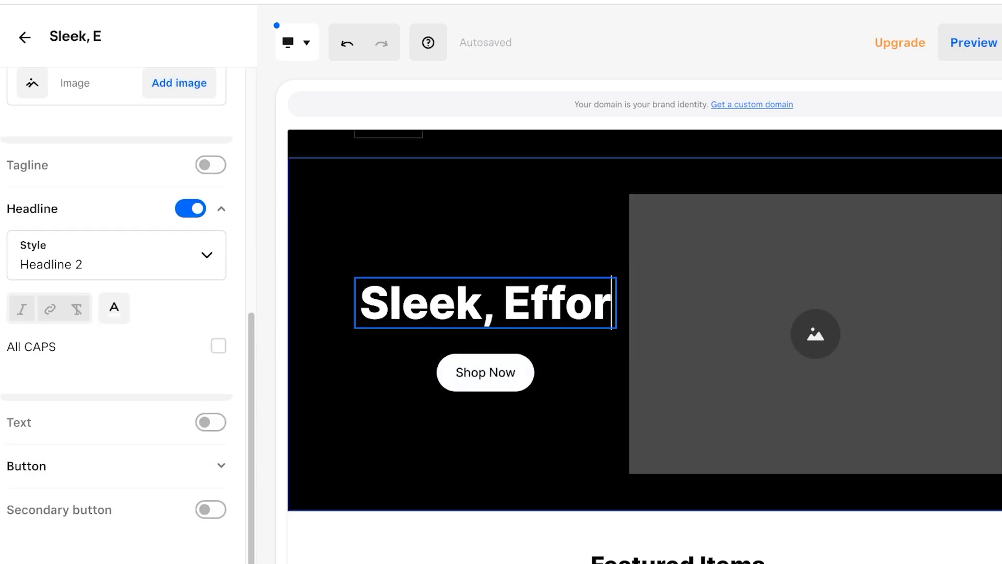
text(tless)
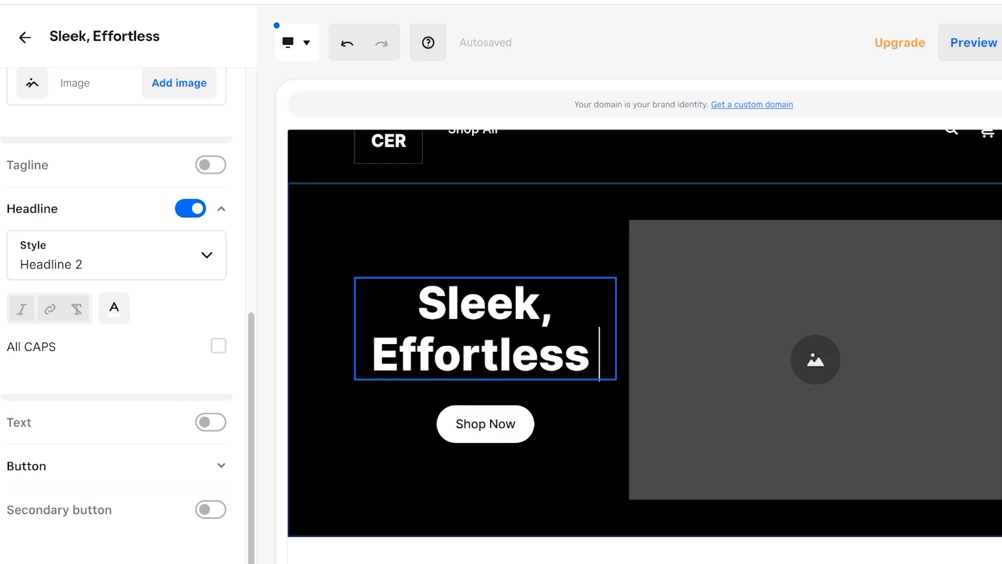
text( & Chi)
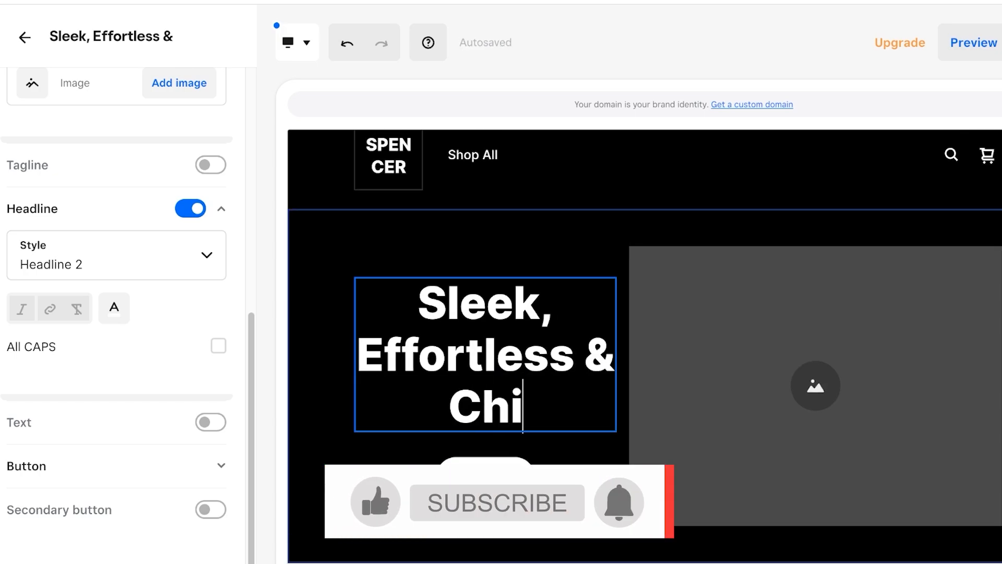
text(c)
key(BackSpace)
key(BackSpace)
key(BackSpace)
key(BackSpace)
key(BackSpace)
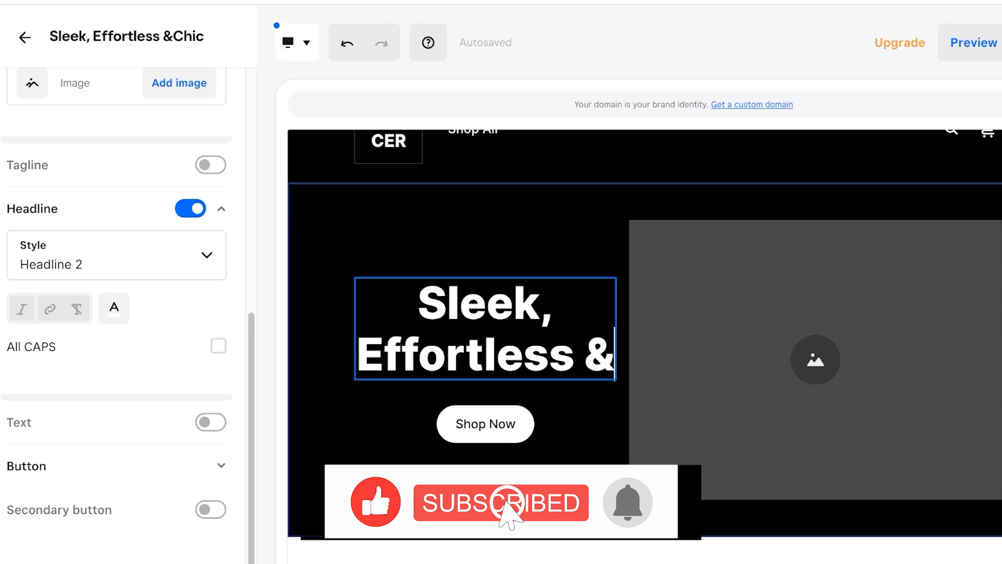
text(Chic)
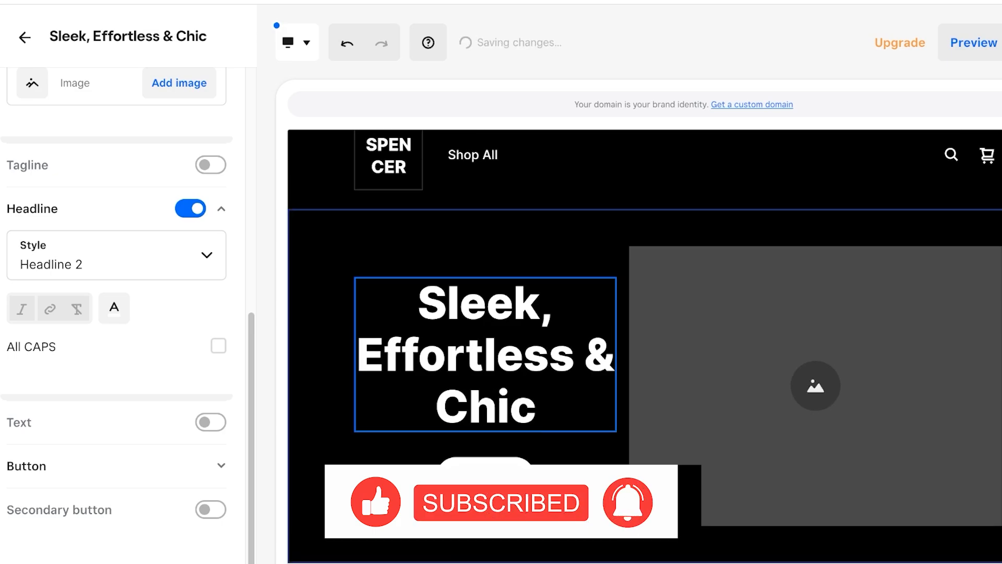
Give the headline Title 1 style and the mauve suggested colour, with no subtitle.
click(116, 255)
click(73, 175)
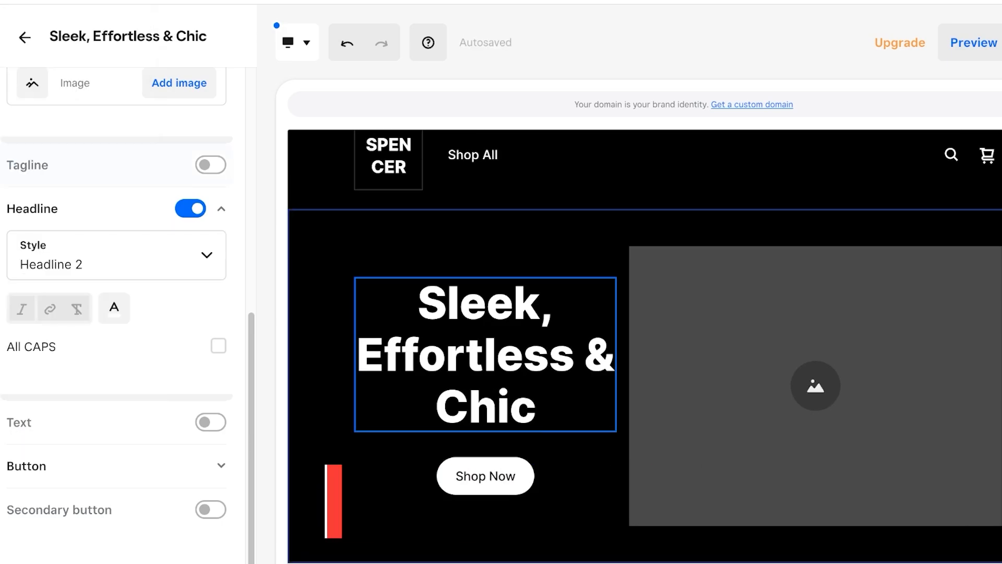
click(116, 255)
click(31, 291)
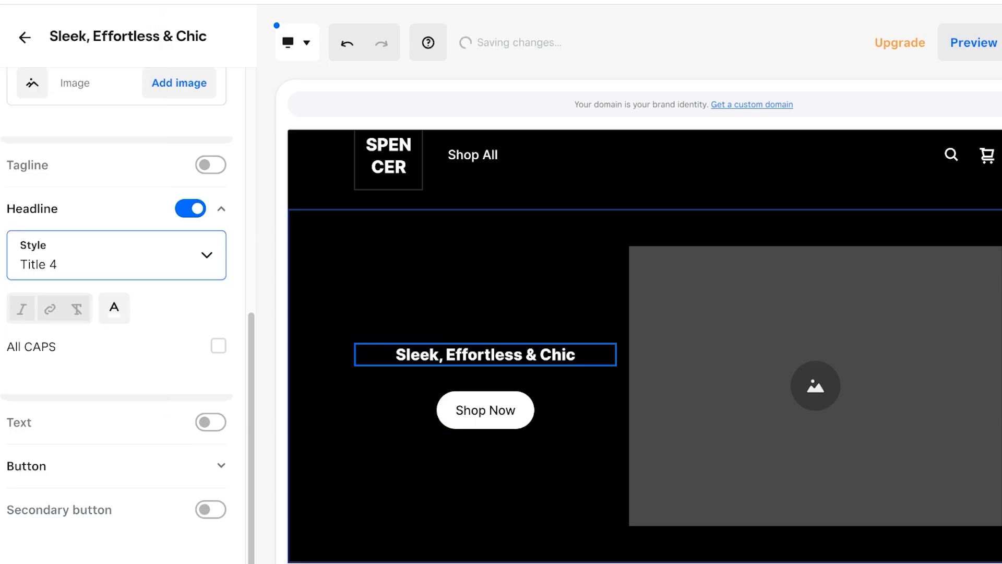
click(116, 255)
click(73, 173)
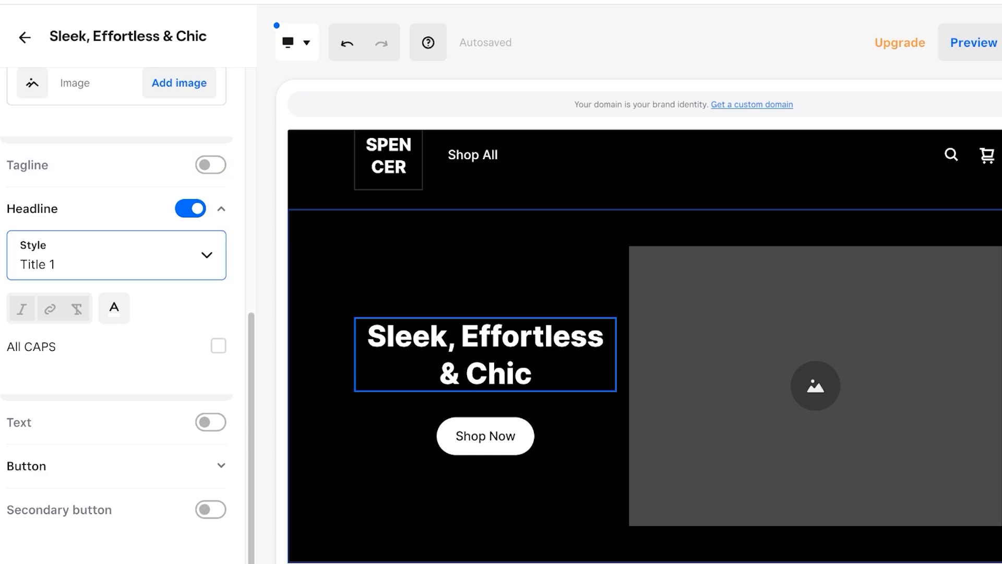
click(116, 255)
click(73, 173)
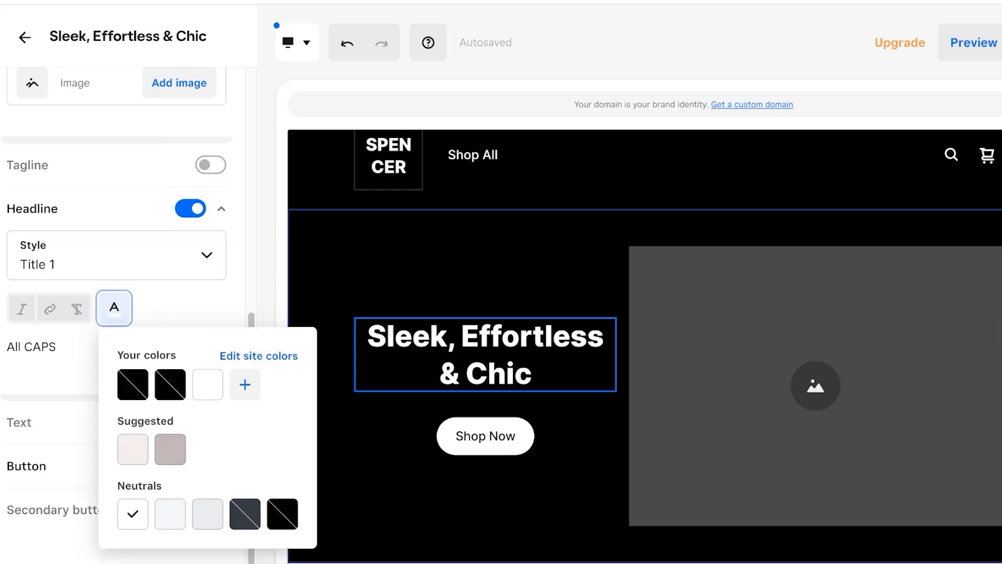
click(170, 449)
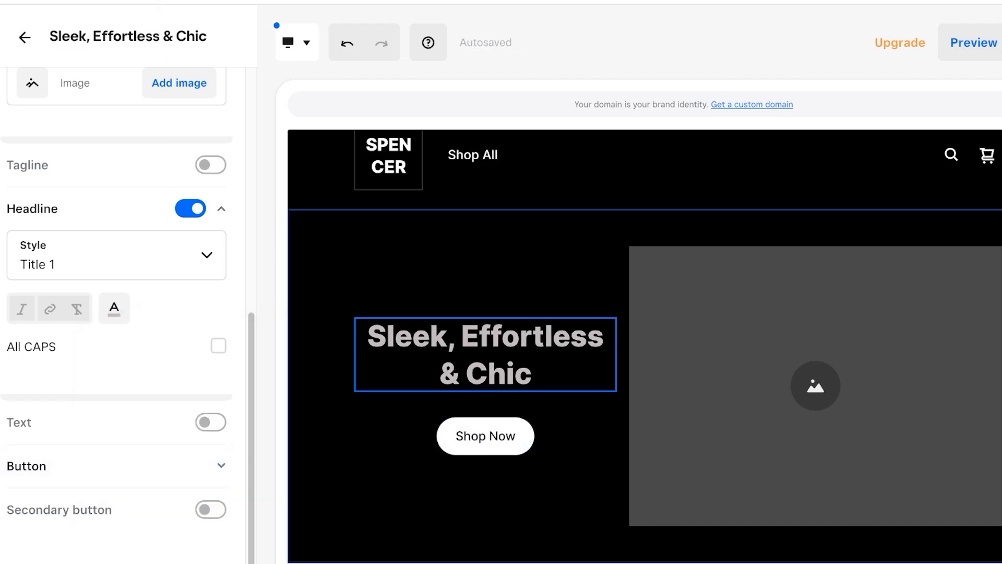
click(211, 422)
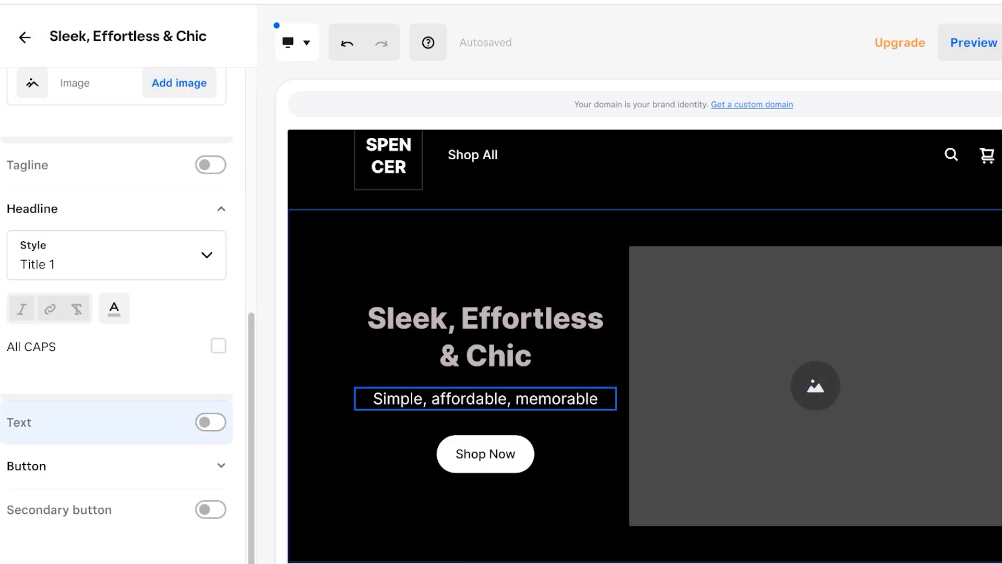
click(210, 421)
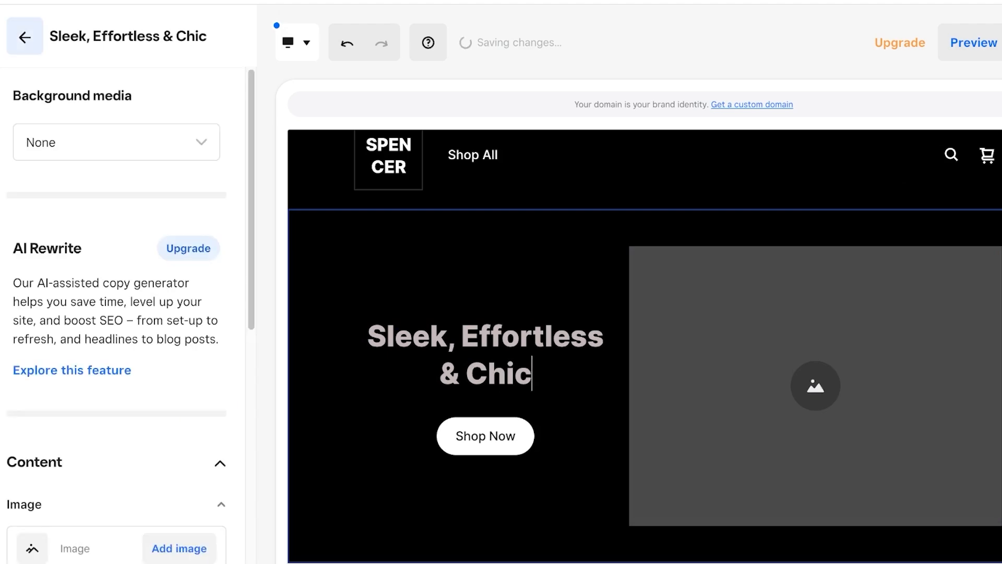
Inspect the Shop Now button's link, leaving it on Shop All, then scroll to Featured Items.
scroll(115, 443, down, 10)
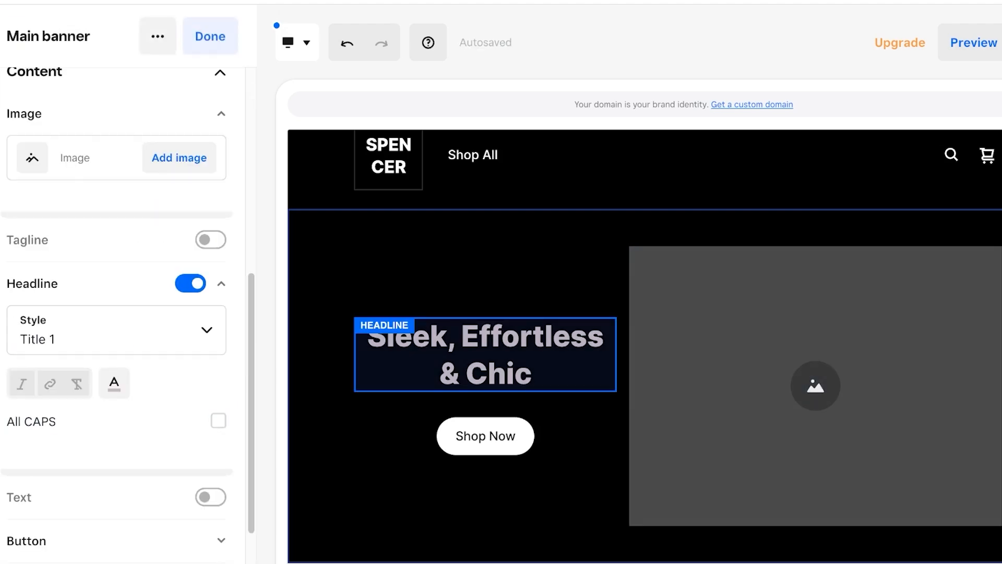
click(115, 465)
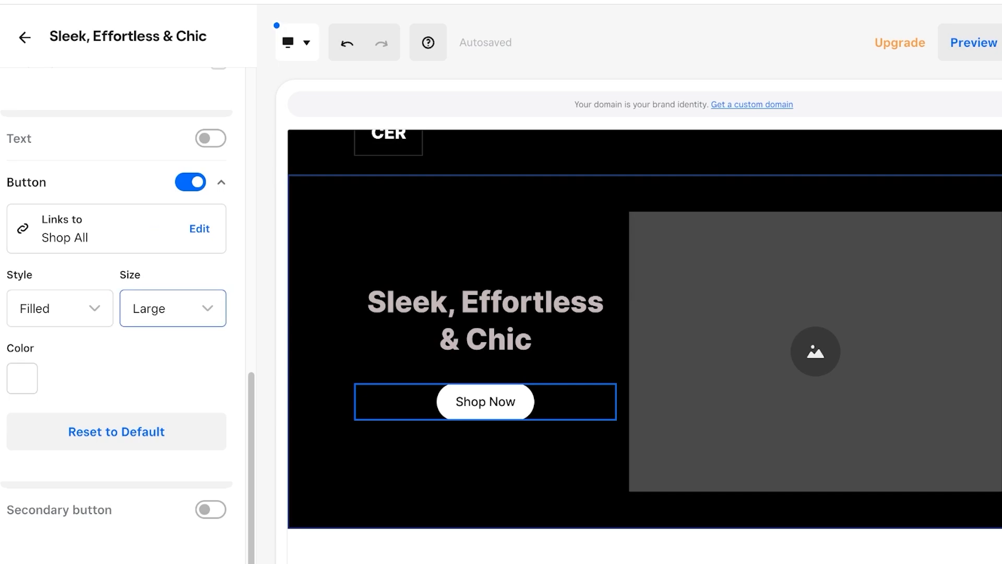
click(200, 228)
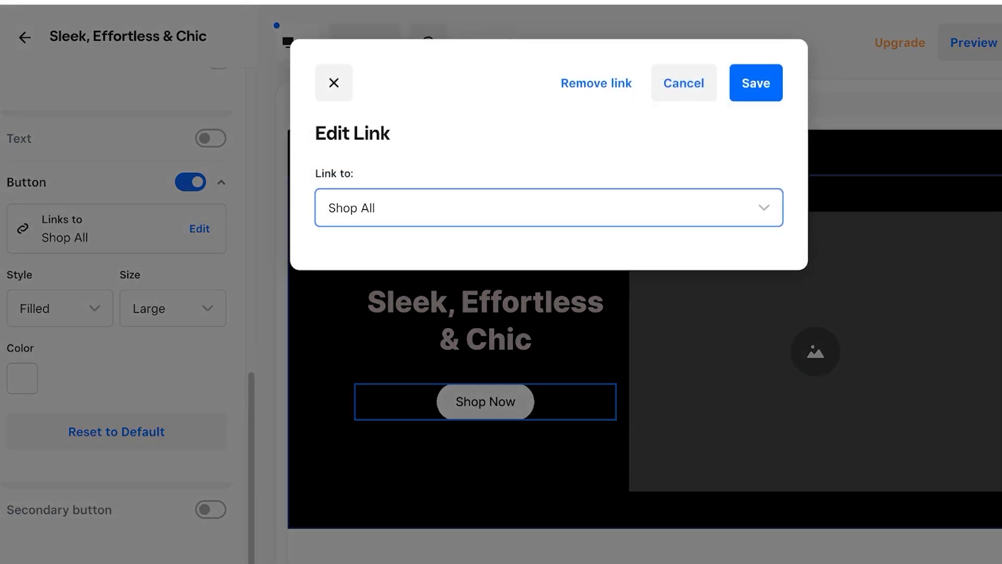
key(Escape)
scroll(644, 334, down, 5)
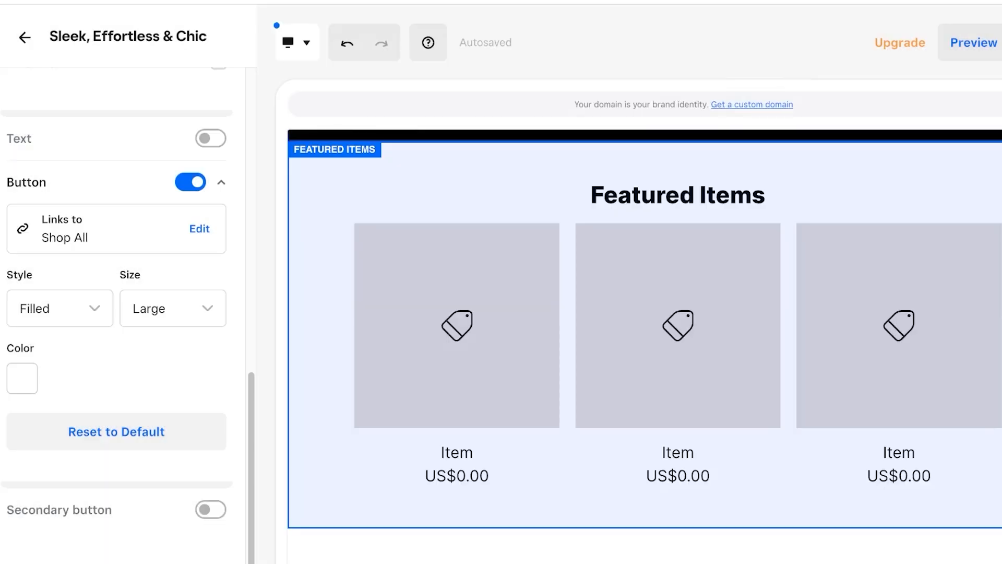
Delete the Featured Items section from the Home page, then select the footer for editing.
click(644, 334)
click(157, 36)
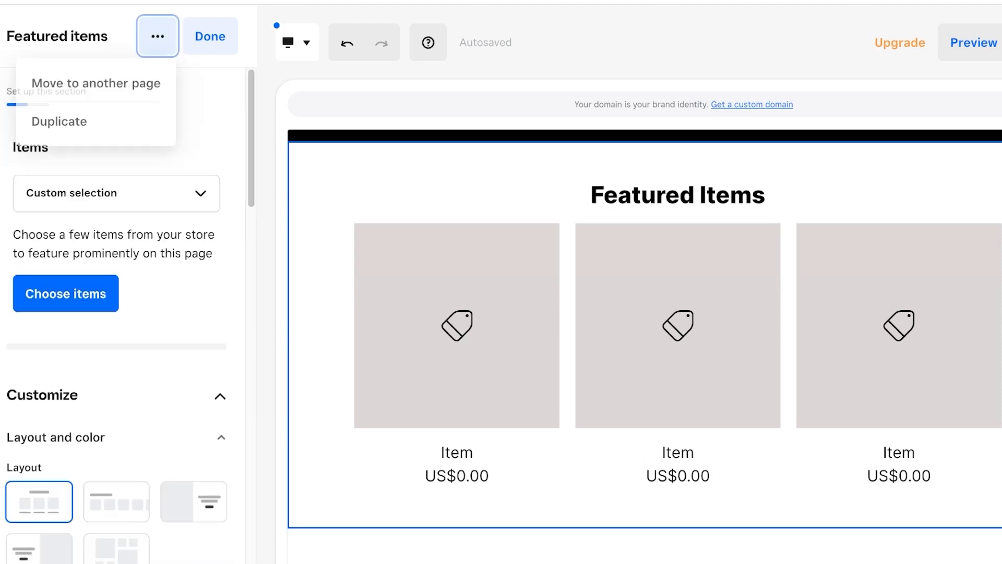
key(Escape)
scroll(120, 313, down, 10)
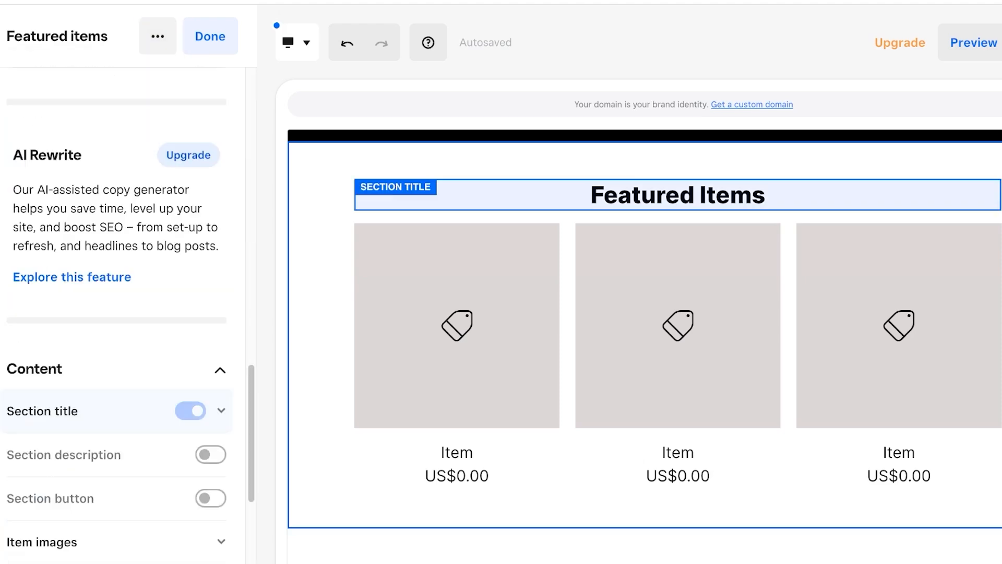
scroll(456, 340, down, 4)
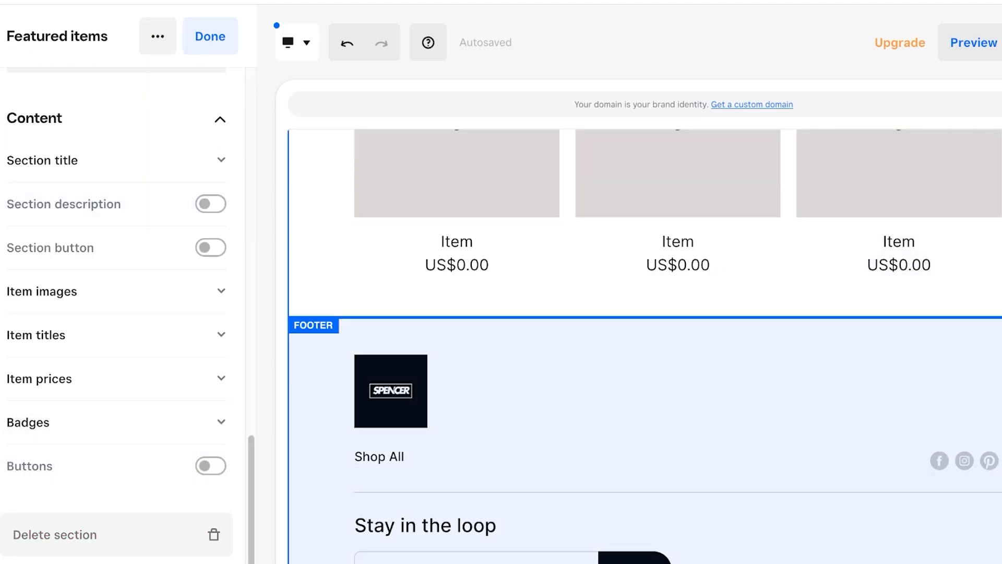
scroll(457, 339, up, 4)
click(54, 535)
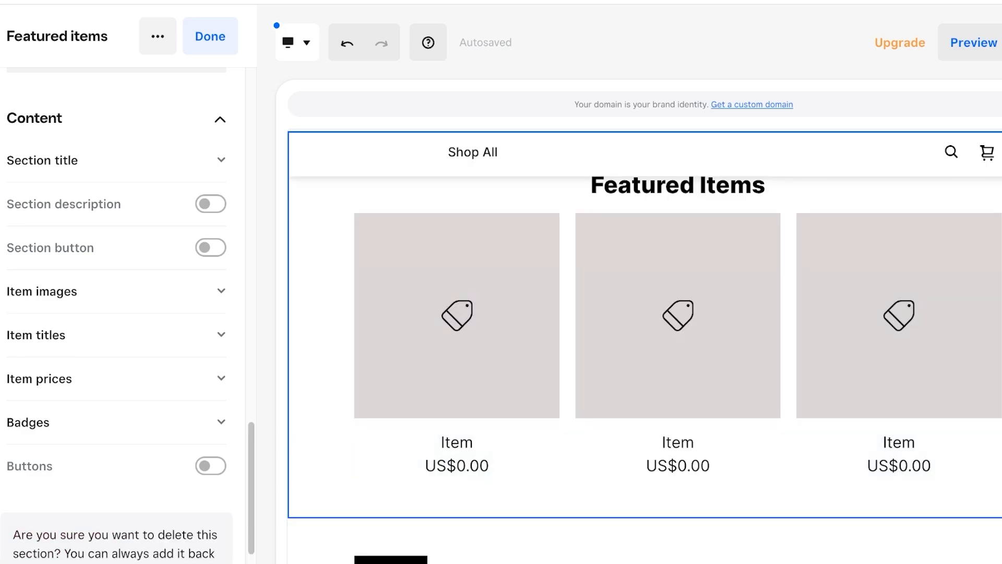
click(202, 534)
click(62, 273)
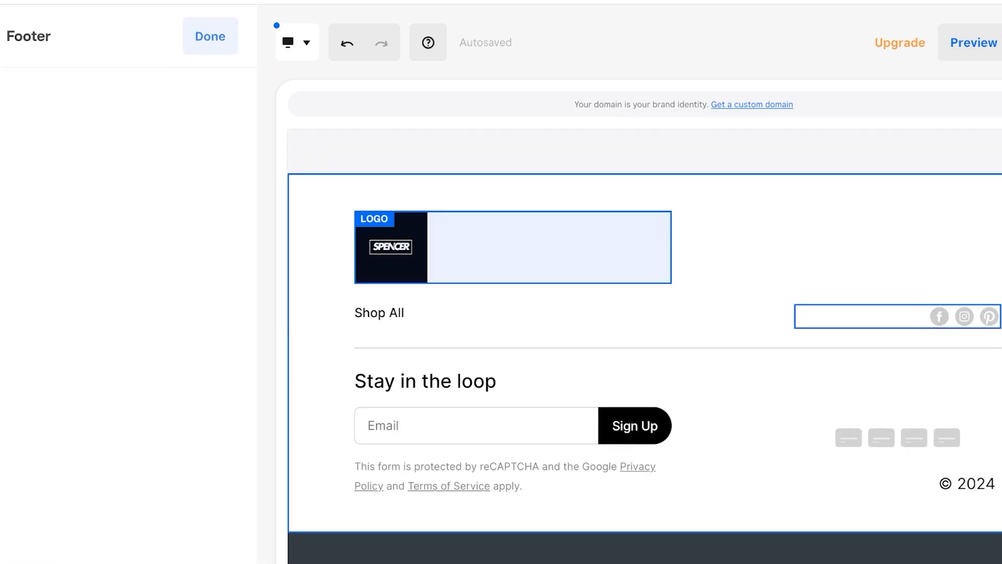
Hide the footer's social icons and switch the footer logo to a SPENCER text logo.
click(888, 315)
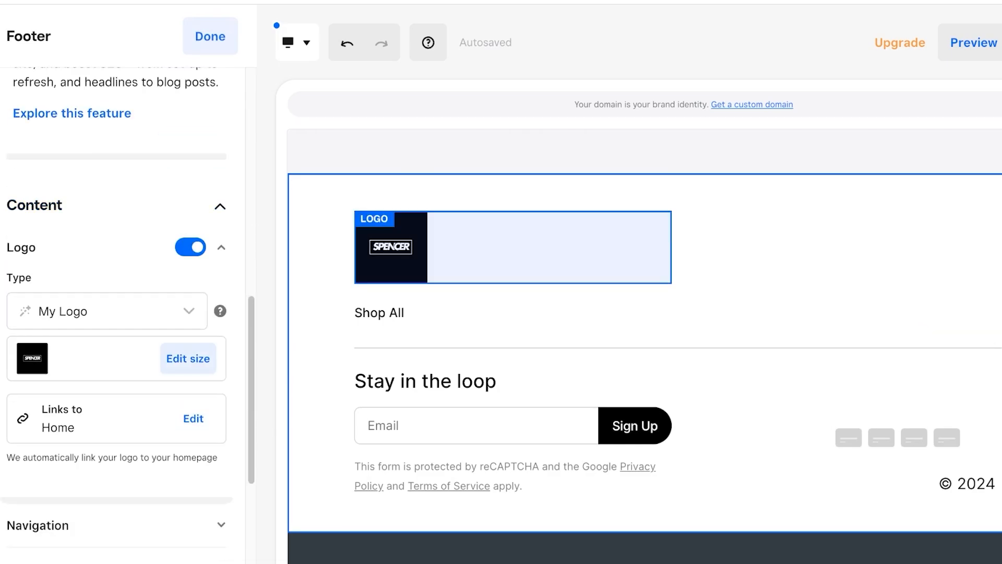
click(188, 358)
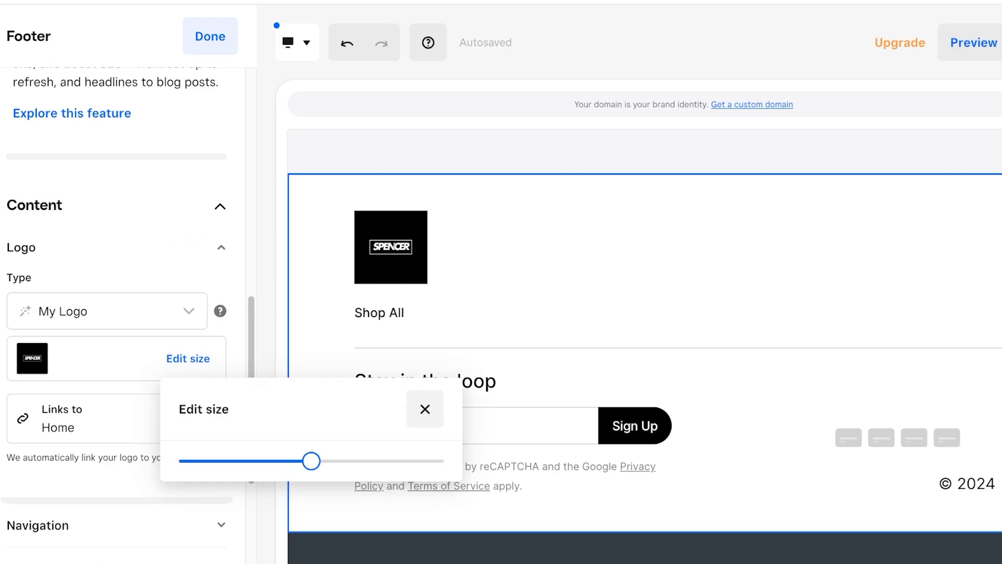
mouse_move(311, 460)
mouse_down()
mouse_move(188, 459)
mouse_move(311, 459)
mouse_up()
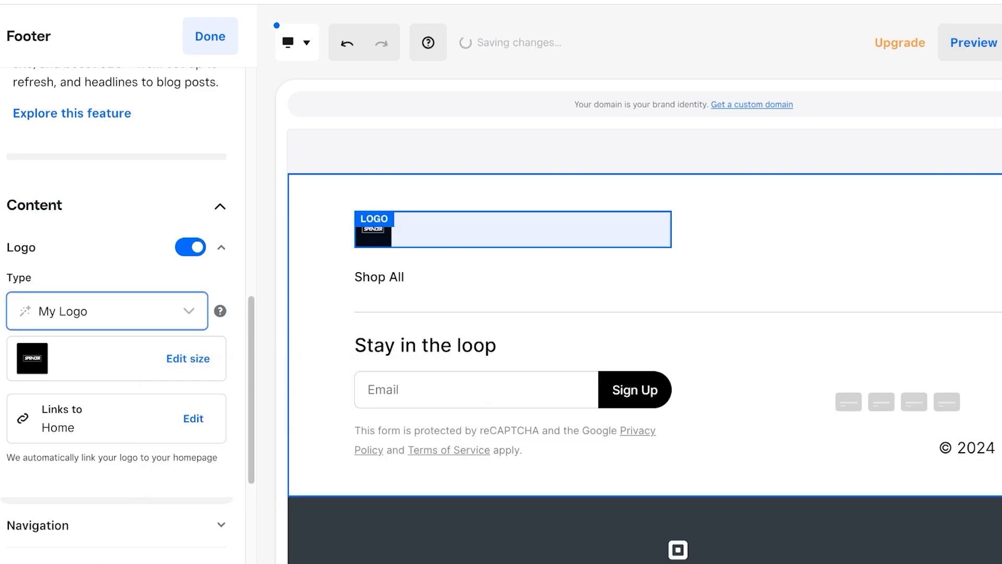
key(Down)
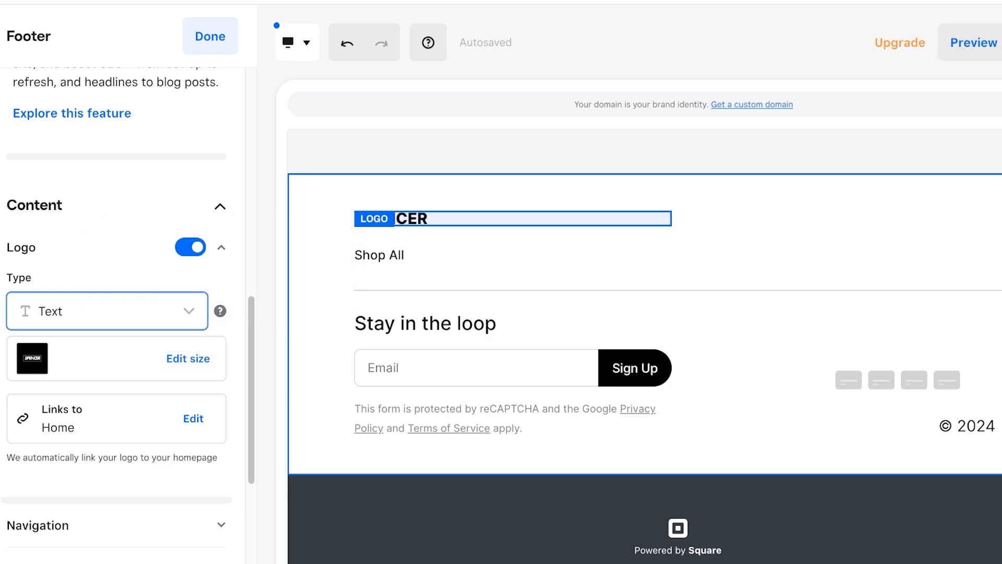
Turn off the footer's Shop All navigation links and close the footer settings.
click(511, 254)
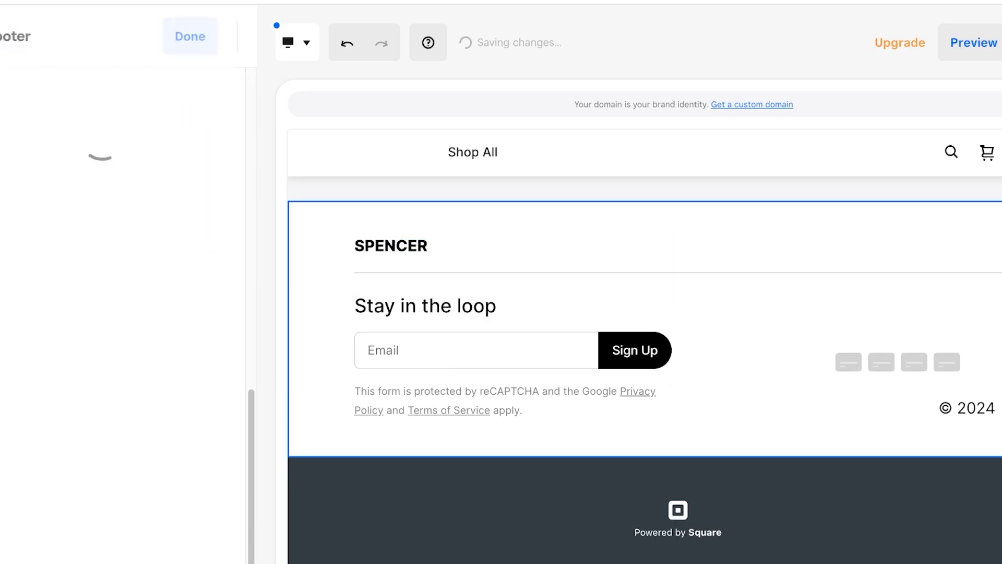
click(426, 306)
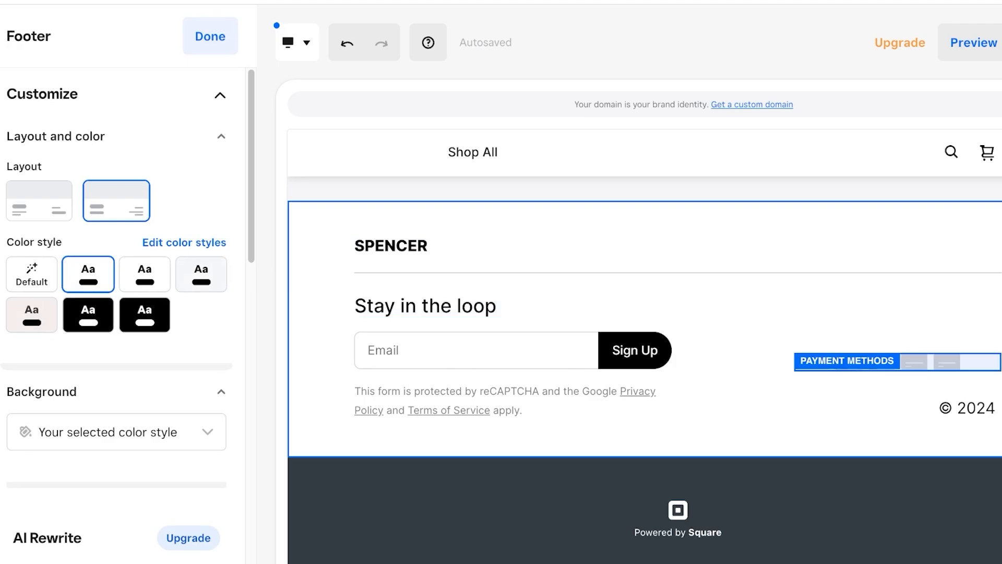
click(846, 361)
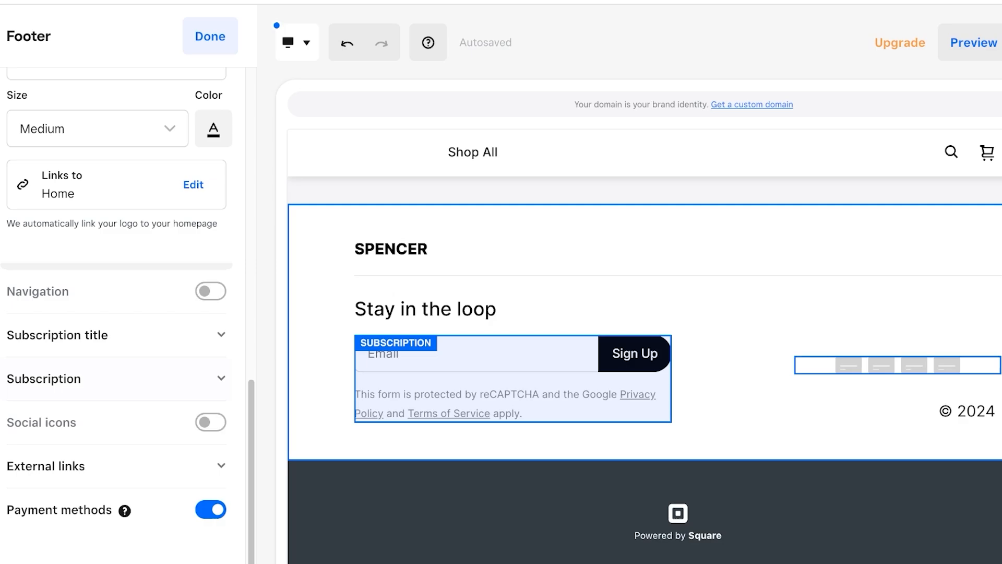
scroll(470, 349, up, 1)
scroll(645, 365, up, 5)
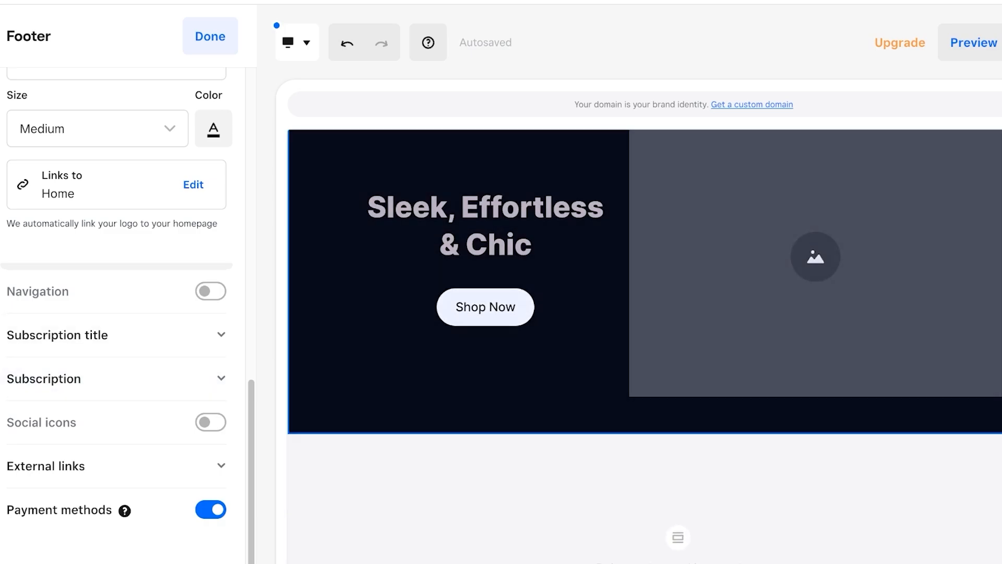
scroll(645, 334, down, 3)
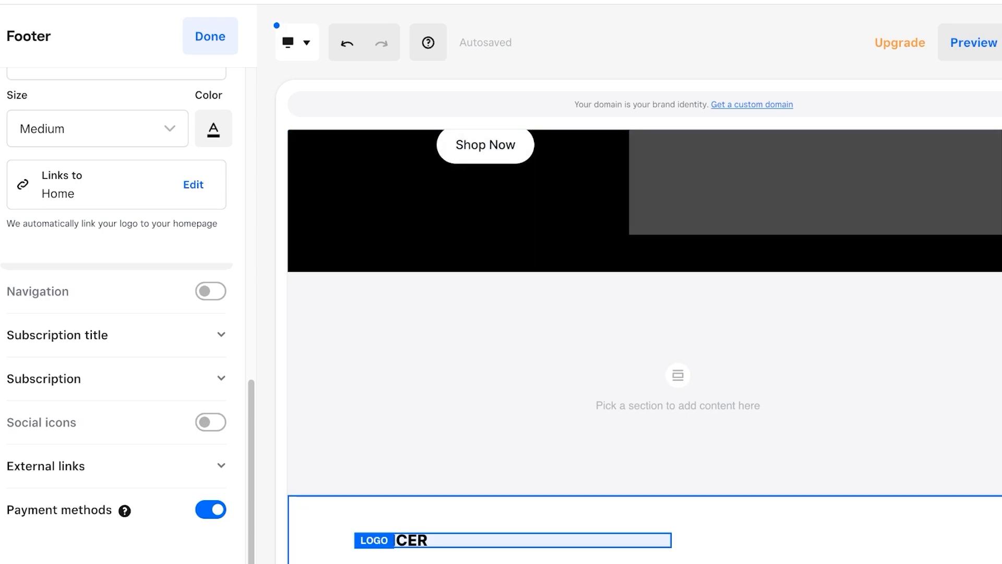
key(Escape)
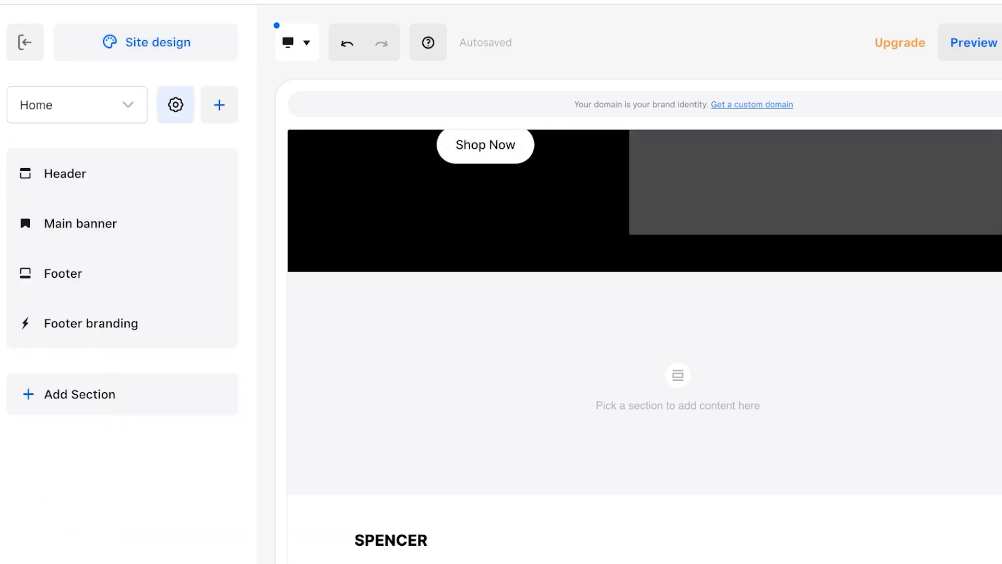
Add a Featured categories section using the Shop Now image-overlay layout, then publish the site.
click(219, 104)
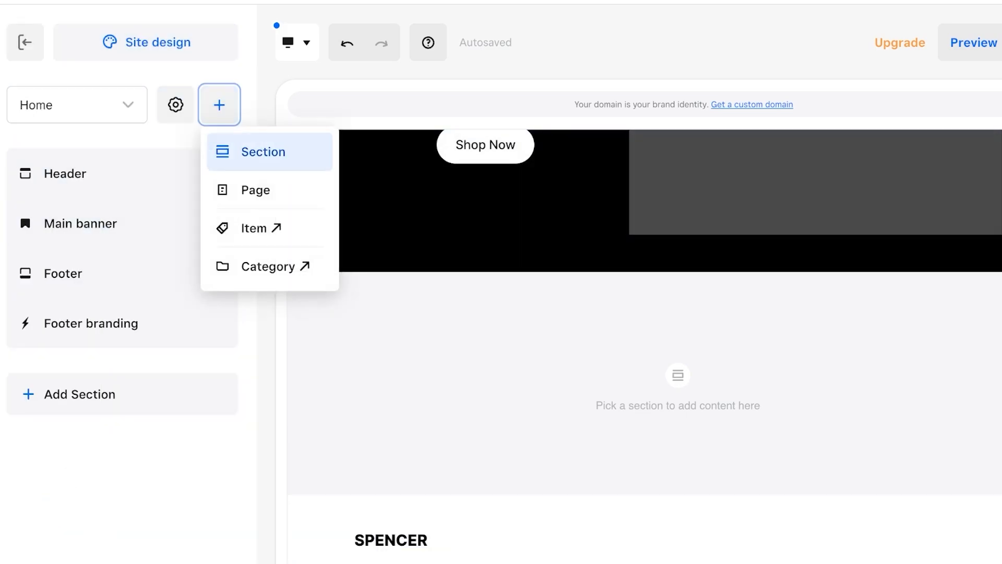
key(Return)
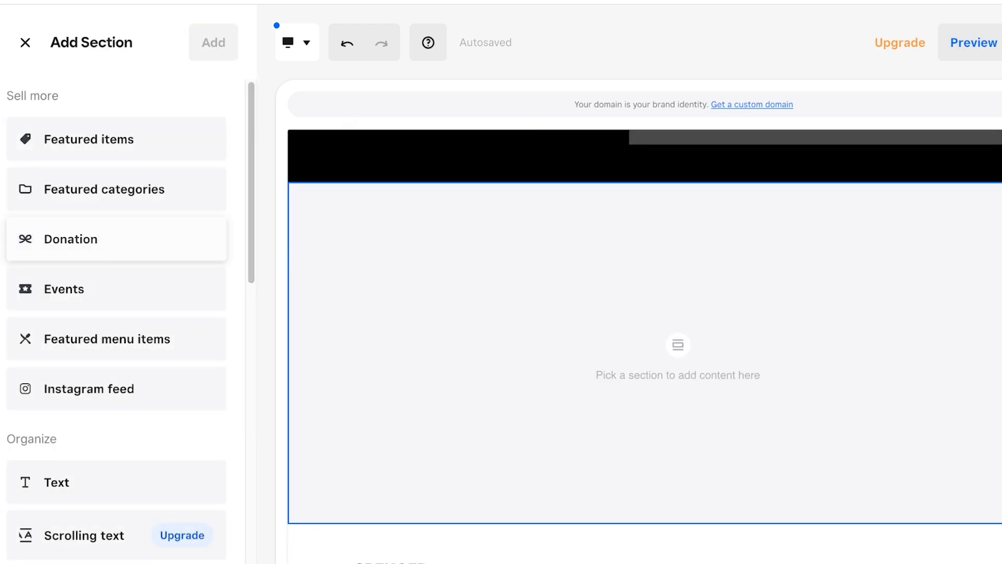
scroll(126, 324, down, 10)
scroll(126, 324, up, 10)
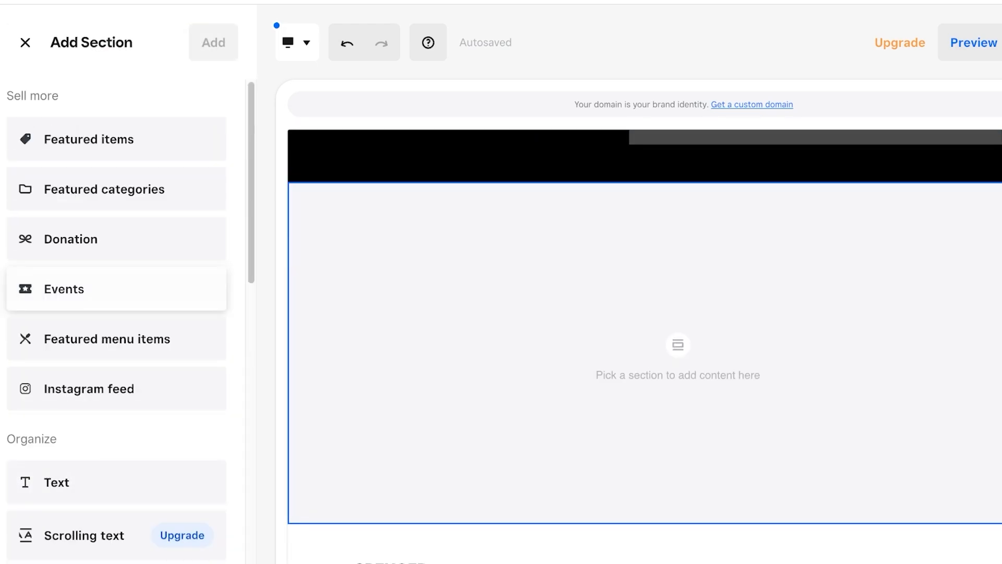
drag(101, 189, 6, 92)
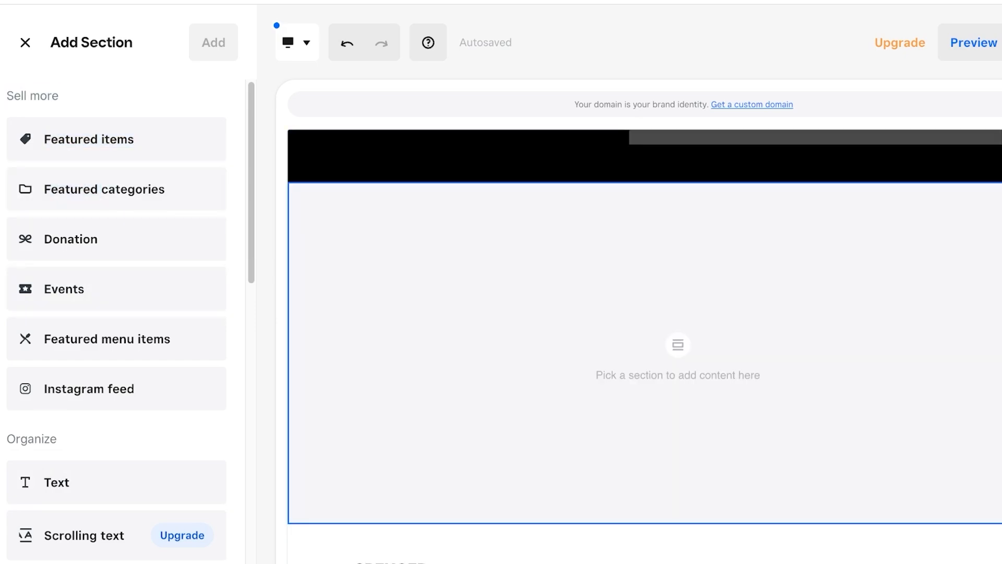
click(104, 189)
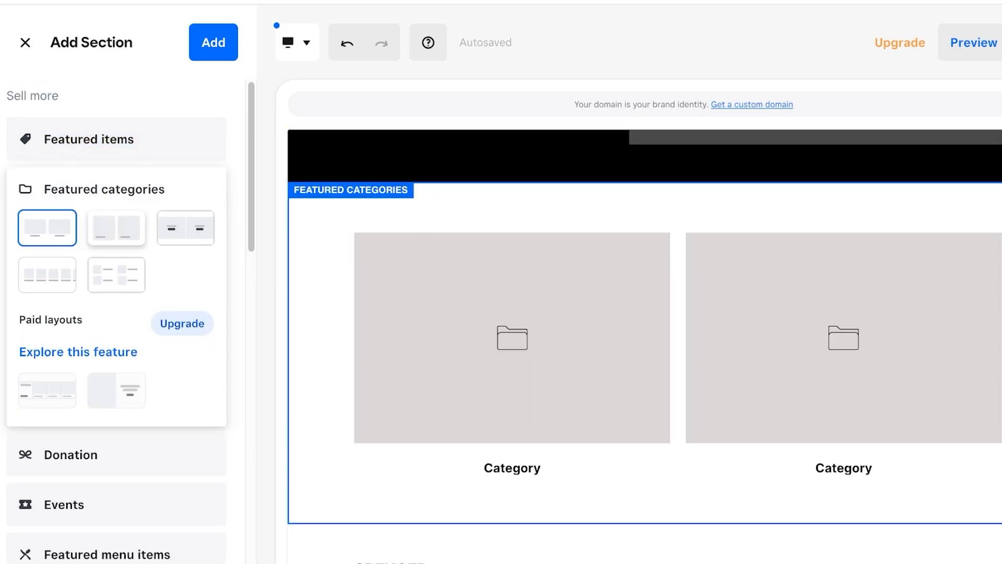
click(186, 228)
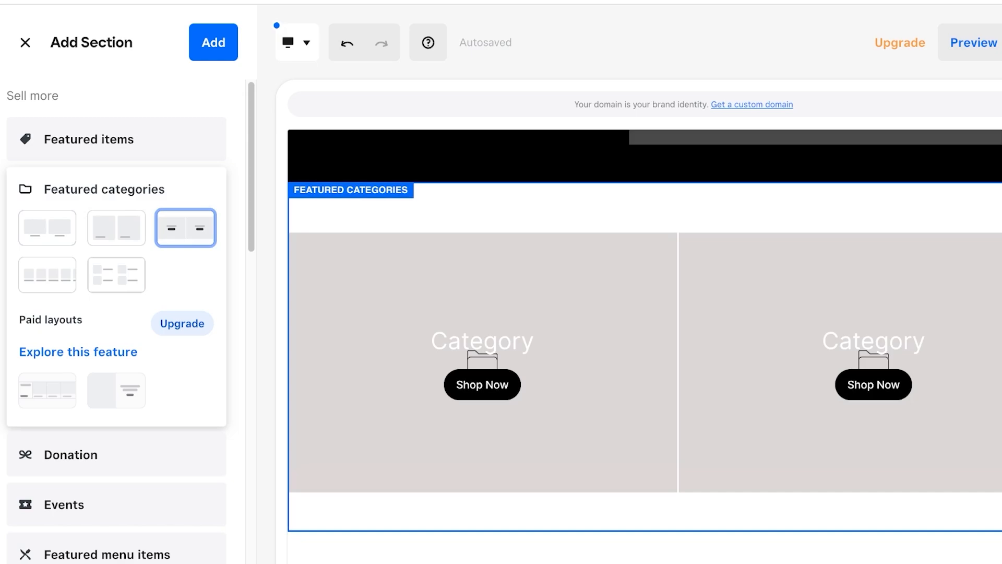
click(116, 274)
click(185, 227)
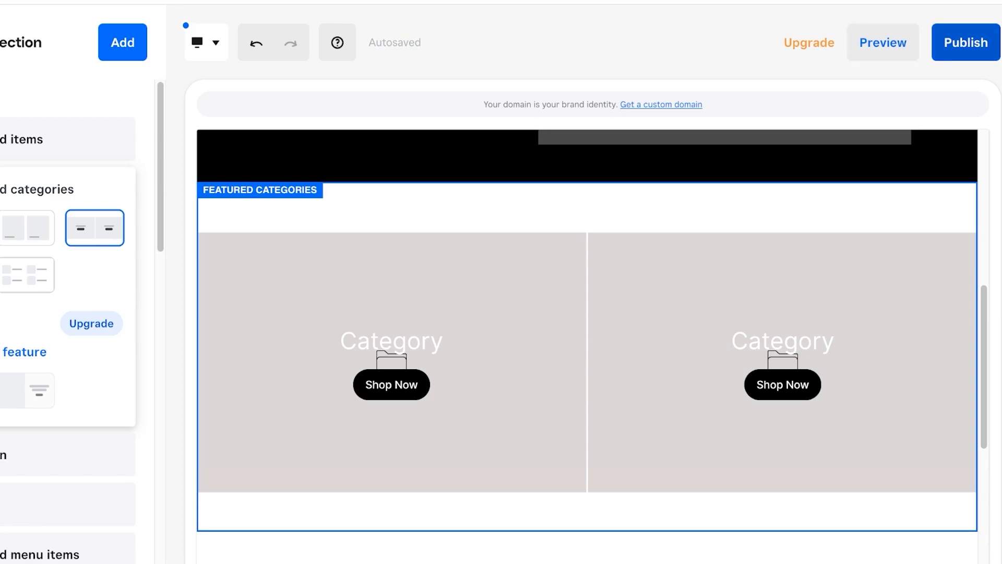
click(965, 42)
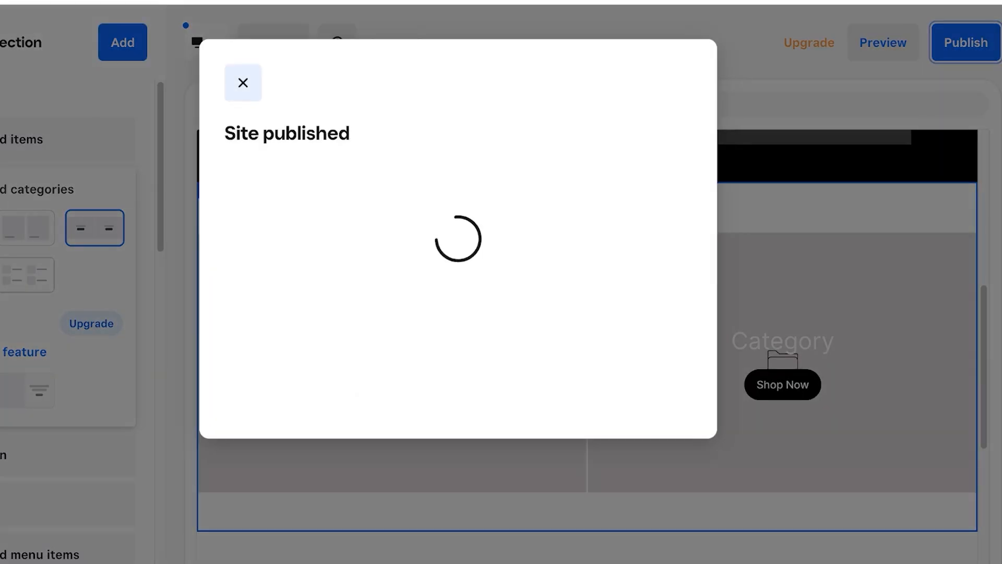
Dismiss the published notice, return to the Home section outline, and bring up the add-content choices.
key(Escape)
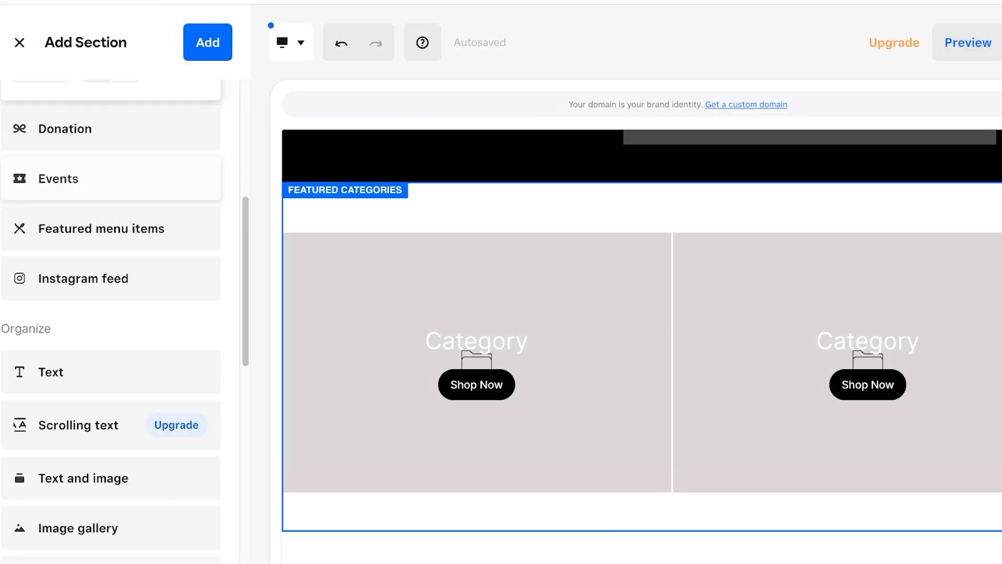
scroll(111, 313, down, 3)
scroll(111, 313, up, 3)
scroll(641, 345, down, 5)
scroll(640, 344, up, 1)
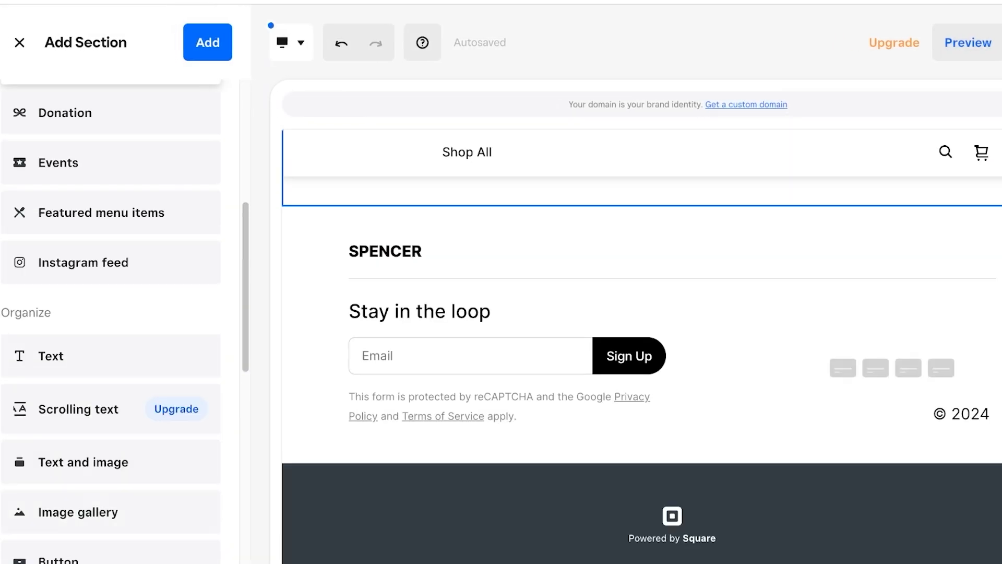
scroll(111, 313, down, 3)
click(641, 172)
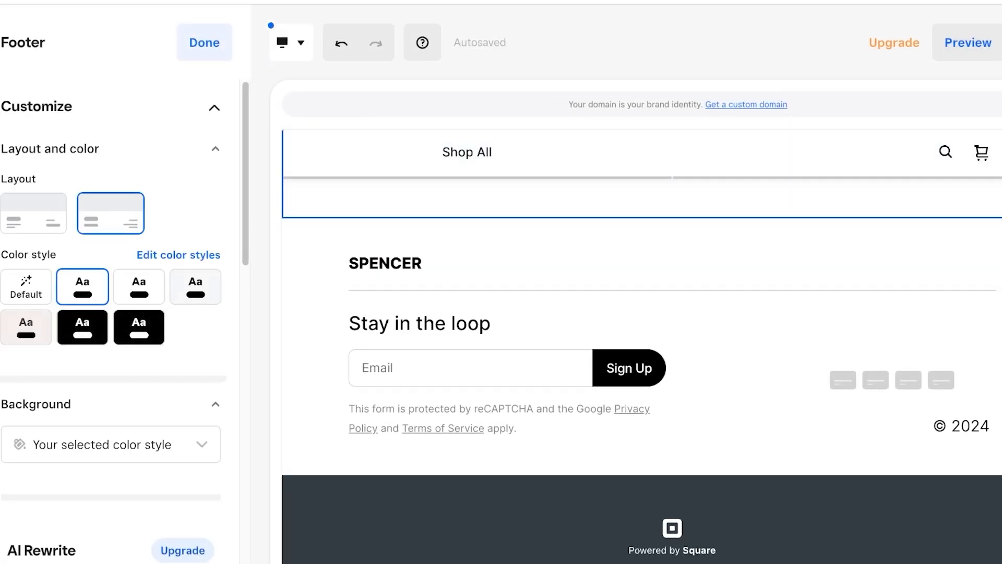
scroll(641, 344, up, 5)
key(Escape)
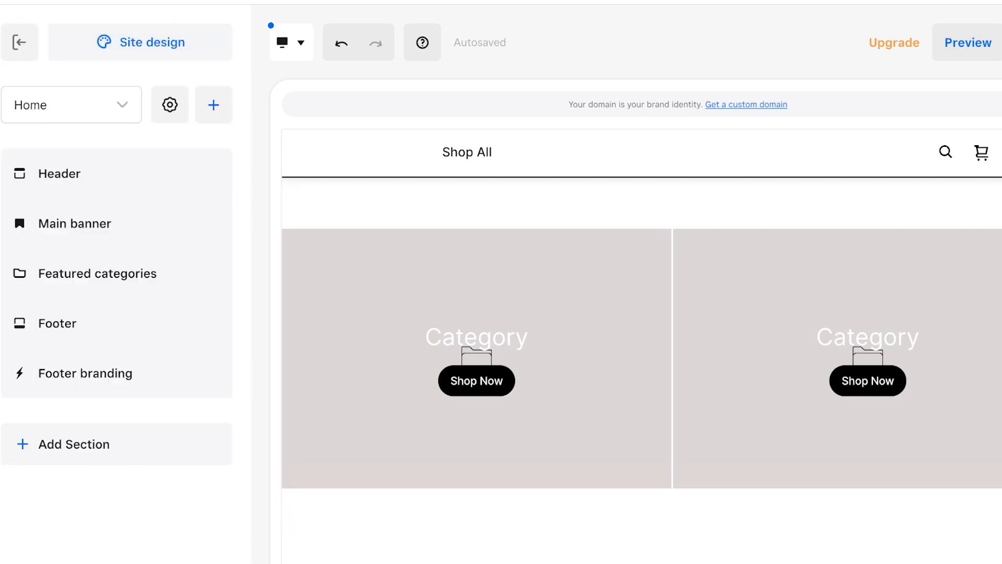
click(213, 104)
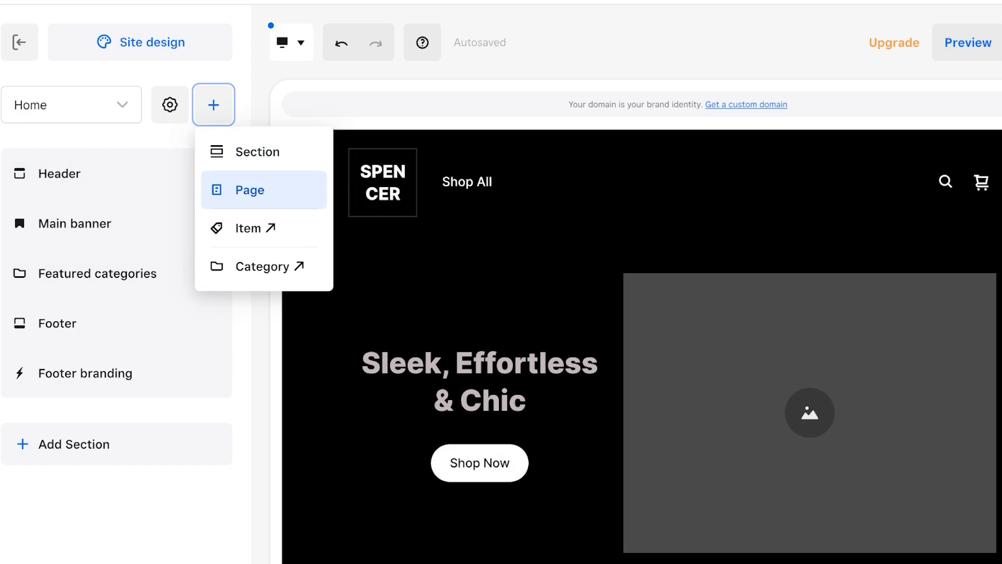
Add an About page from the theme template and exit the editor to the Overview.
click(250, 190)
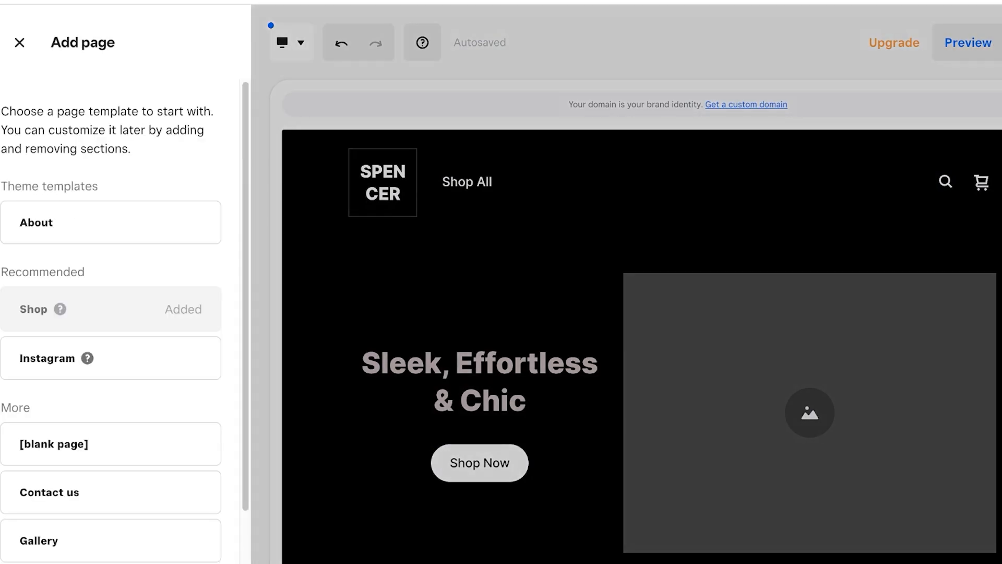
scroll(111, 313, down, 2)
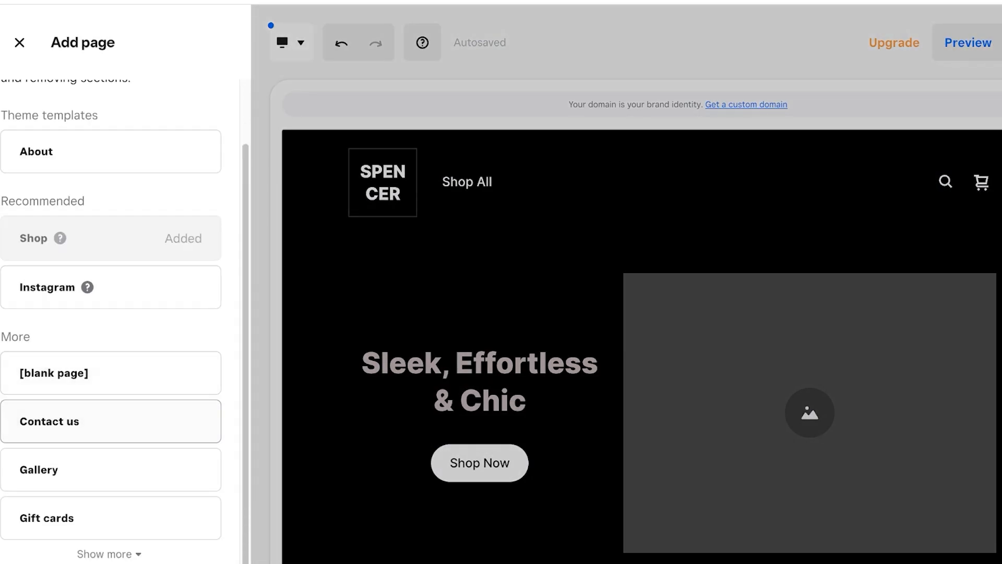
click(111, 152)
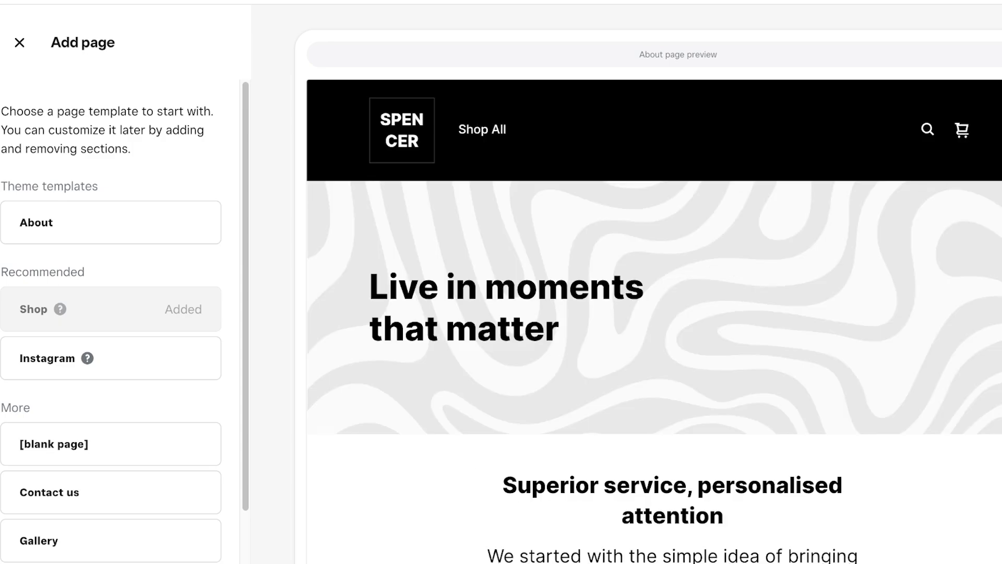
click(20, 42)
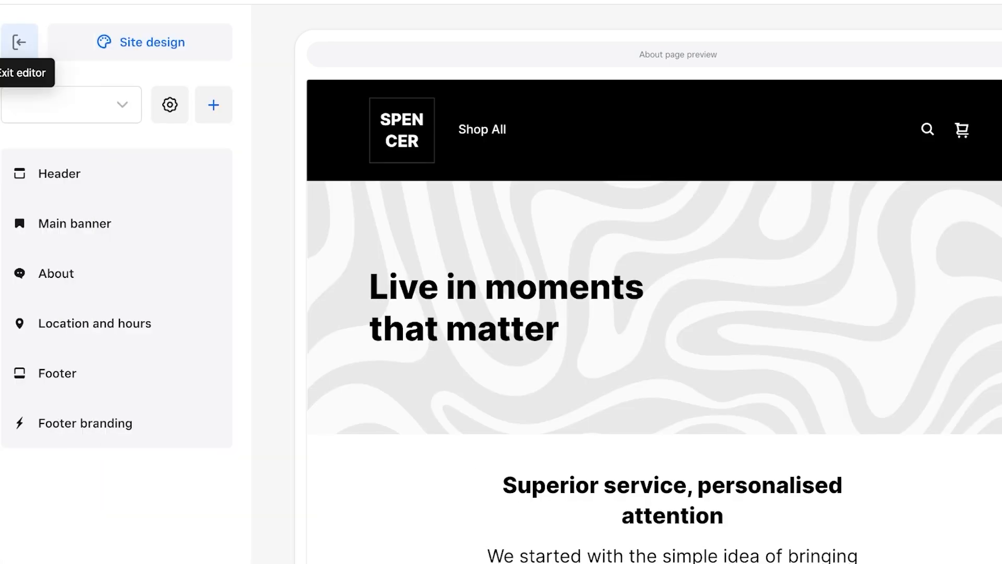
click(19, 41)
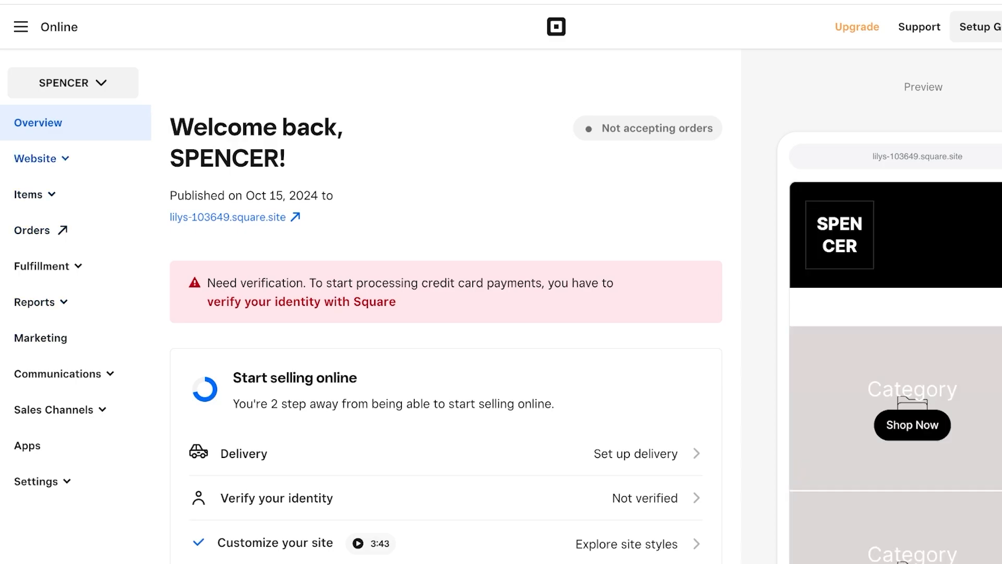
Navigate from the store overview to Items > Site Categories.
click(31, 194)
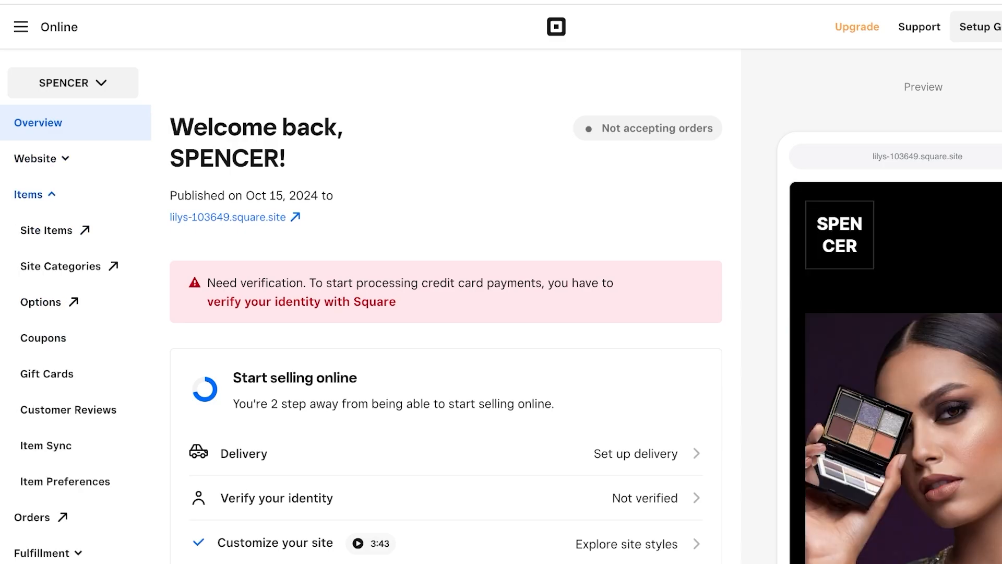
click(35, 158)
click(35, 158)
scroll(53, 264, down, 7)
scroll(52, 265, up, 5)
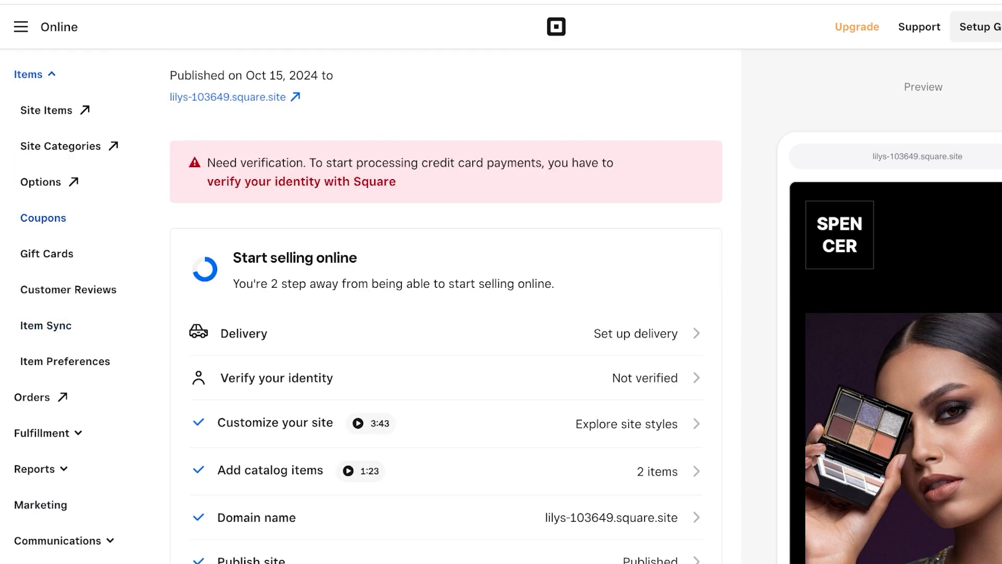
click(60, 146)
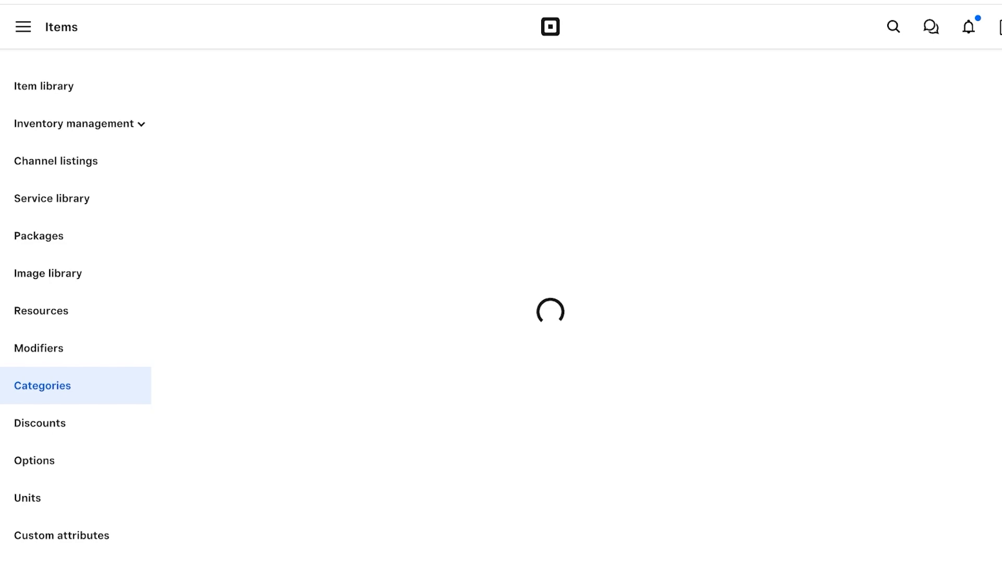
Create the SS24 Fall category with an uploaded image and the Lipsticks item.
click(628, 350)
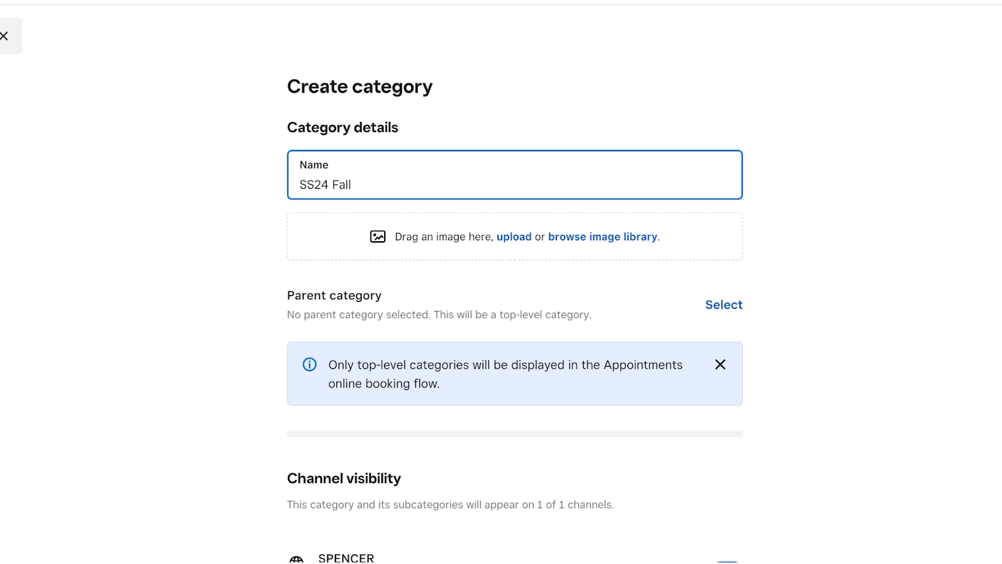
click(514, 236)
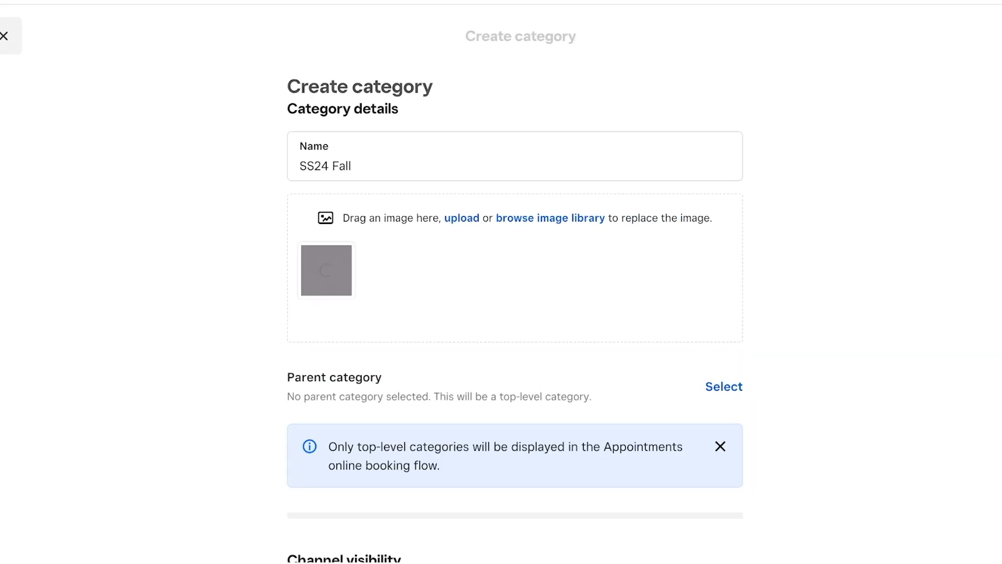
scroll(514, 296, down, 6)
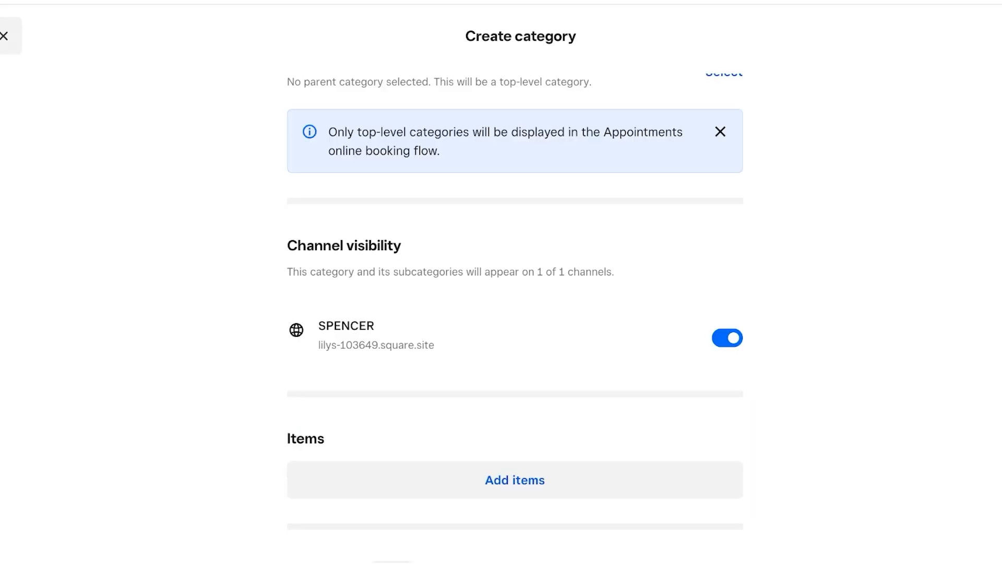
click(515, 479)
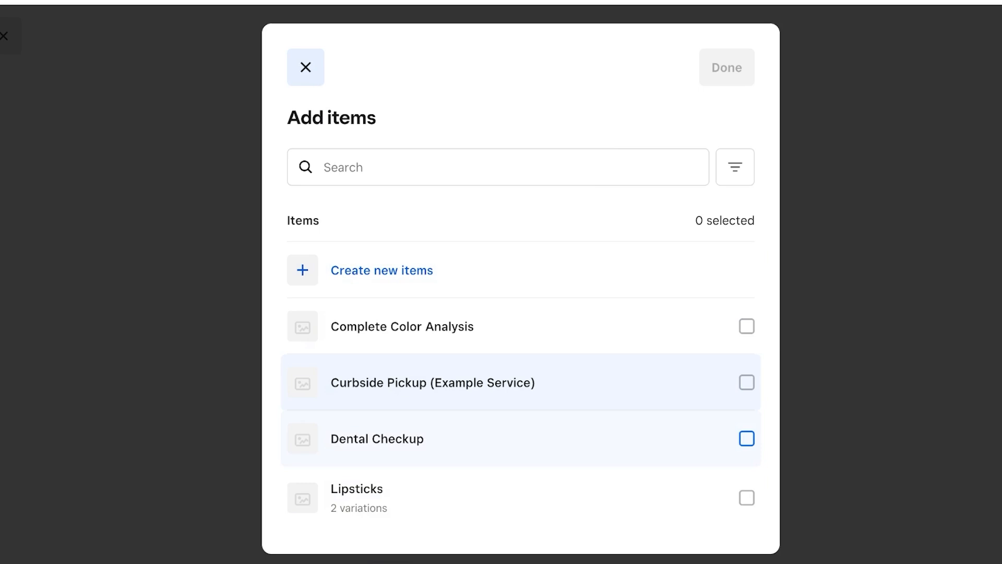
click(746, 498)
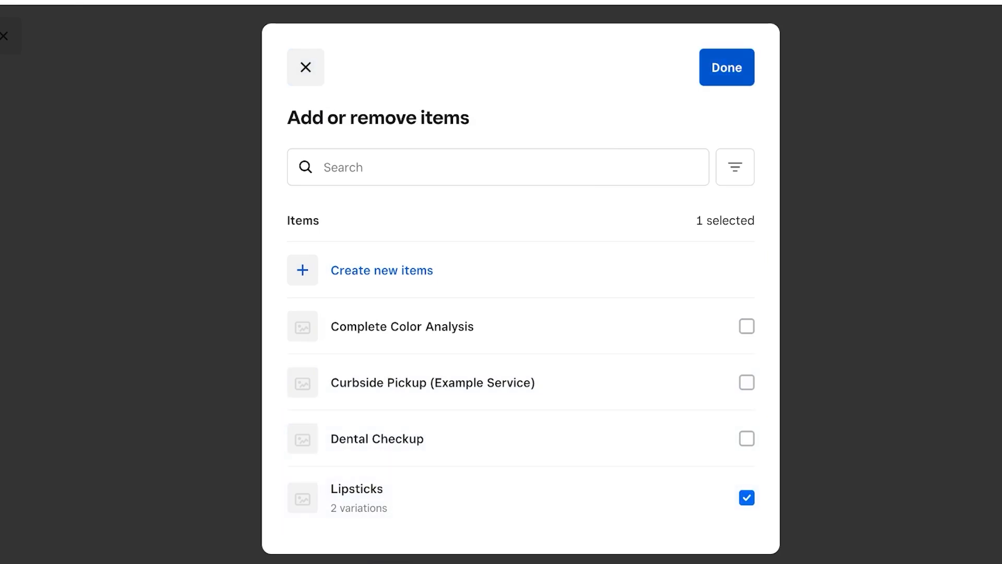
click(727, 68)
scroll(514, 296, down, 7)
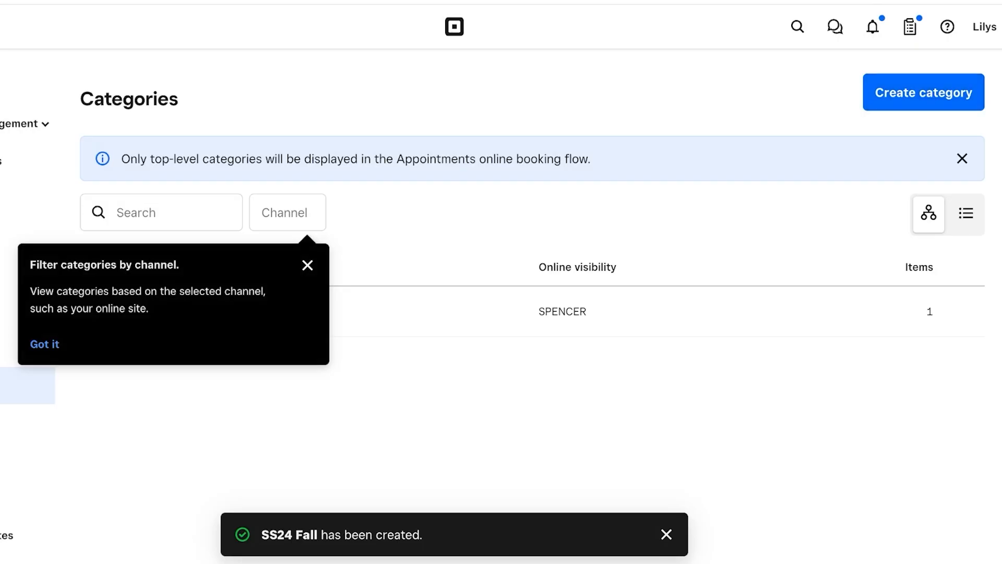
Dismiss the channel filter tip and go to the Item library through the main navigation.
key(Escape)
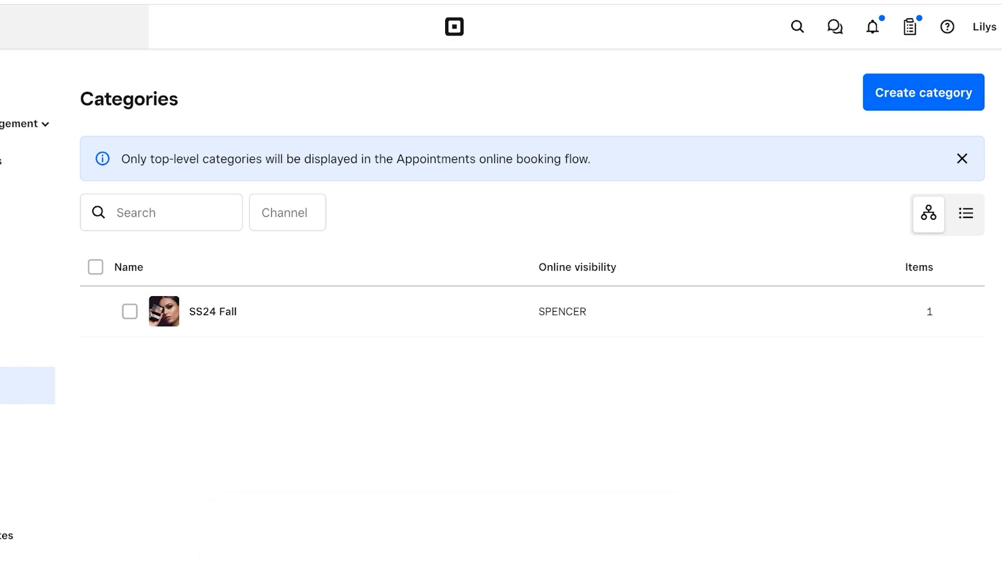
click(13, 26)
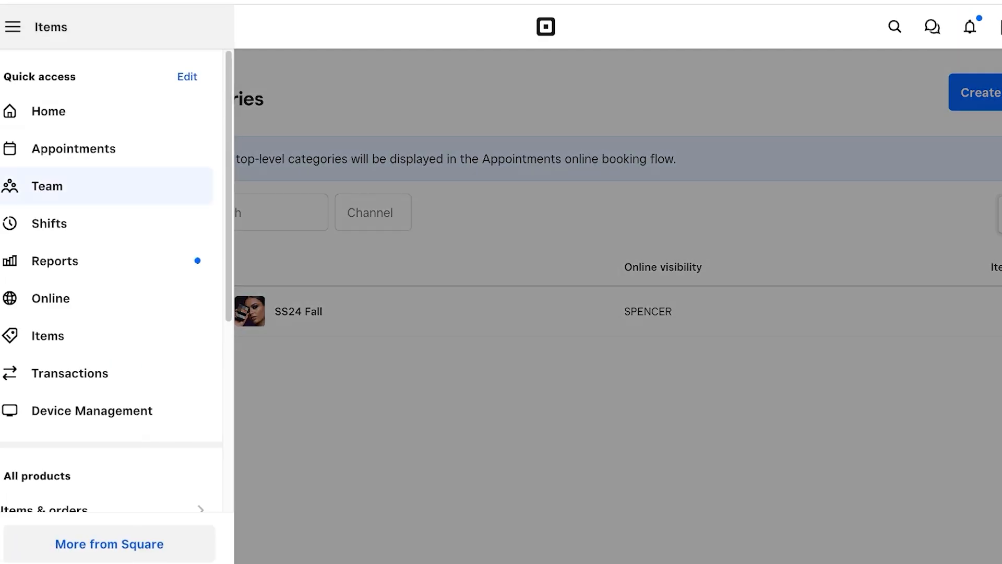
click(48, 336)
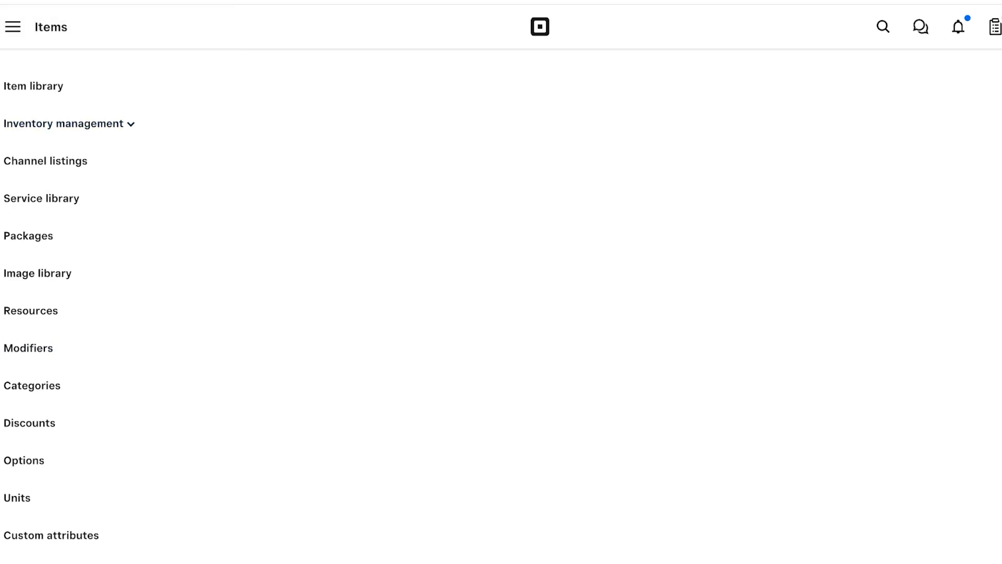
click(13, 26)
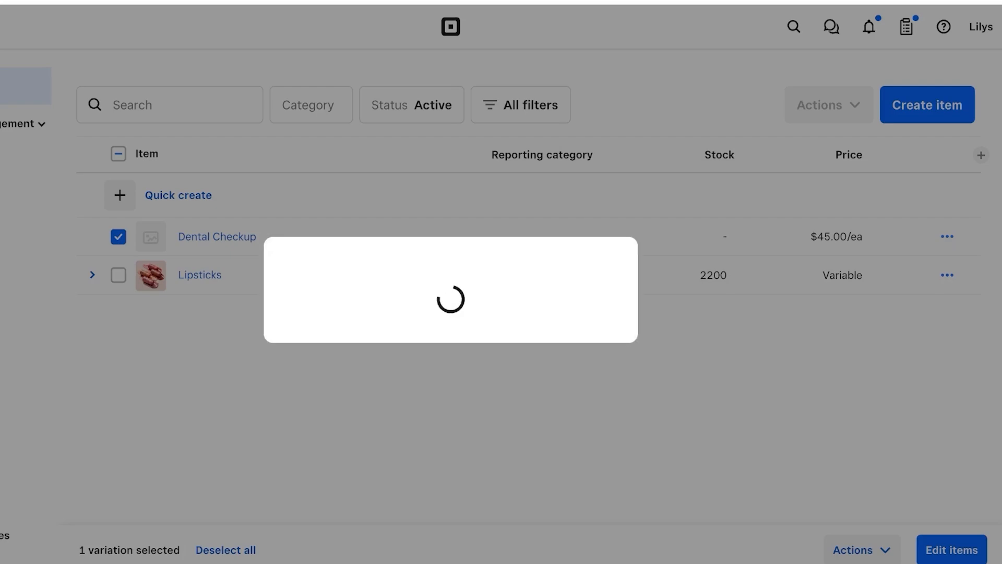
Confirm deleting Dental Checkup, cancel a library import, and return to the Home dashboard.
key(Return)
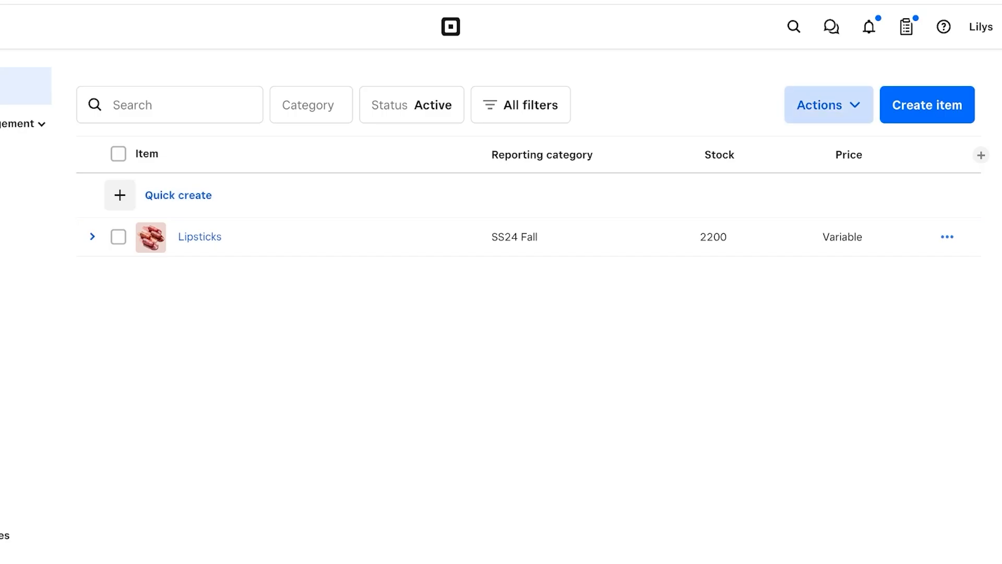
click(828, 105)
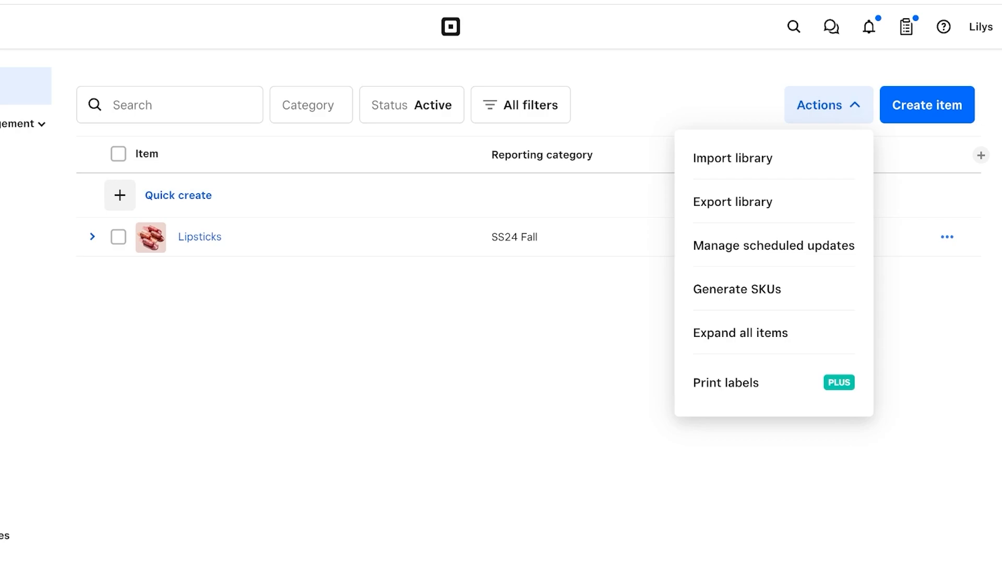
click(732, 157)
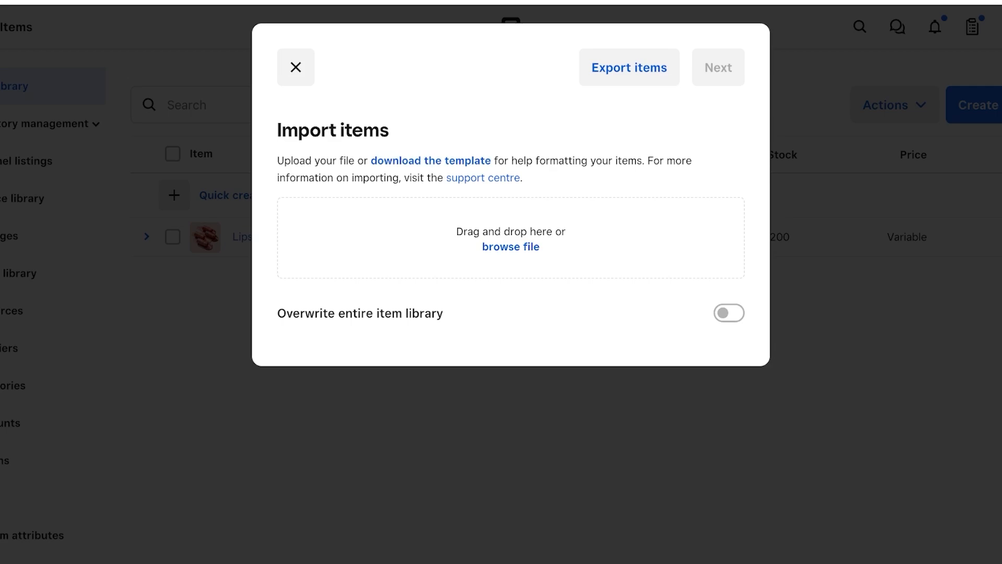
click(295, 67)
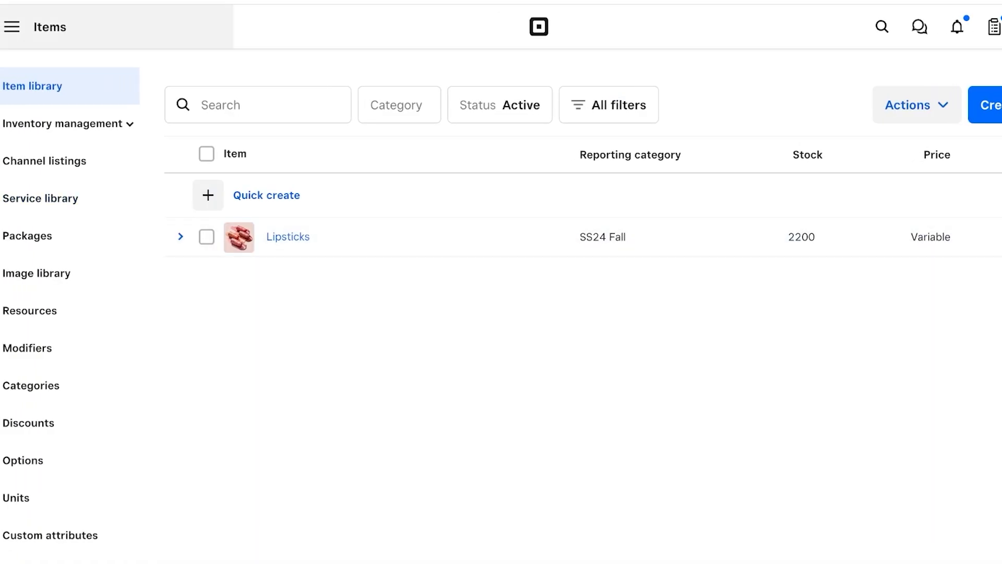
click(11, 27)
click(47, 111)
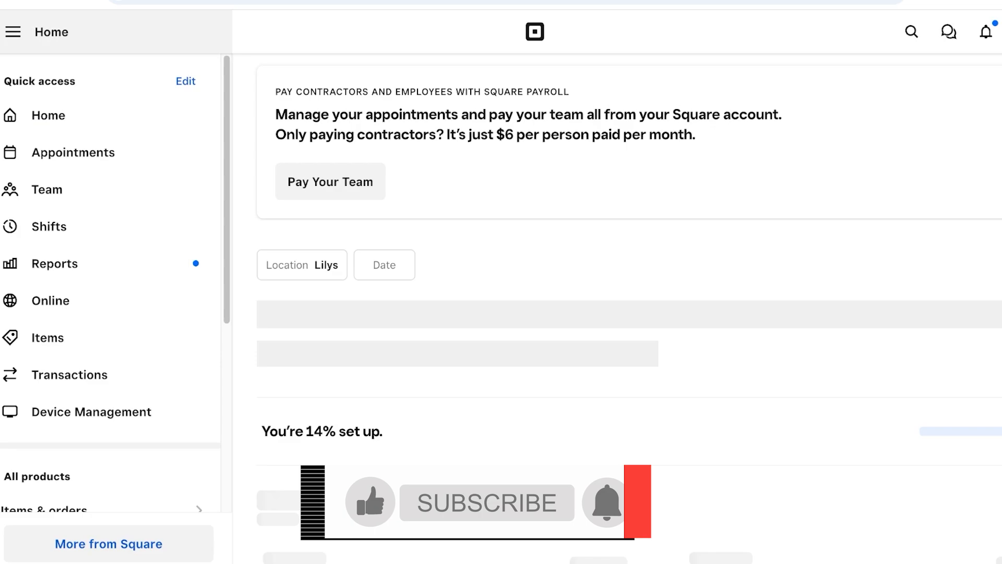